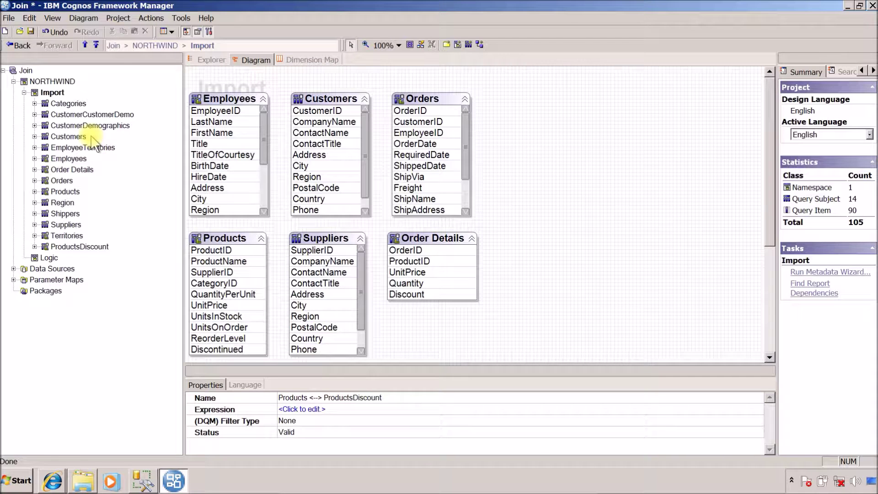
Examine the Products, Order Details and ProductsDiscount query subjects in the diagram, including their UnitPrice, Quantity and Discount items
{"action": "left_click", "coordinate": [222, 238]}
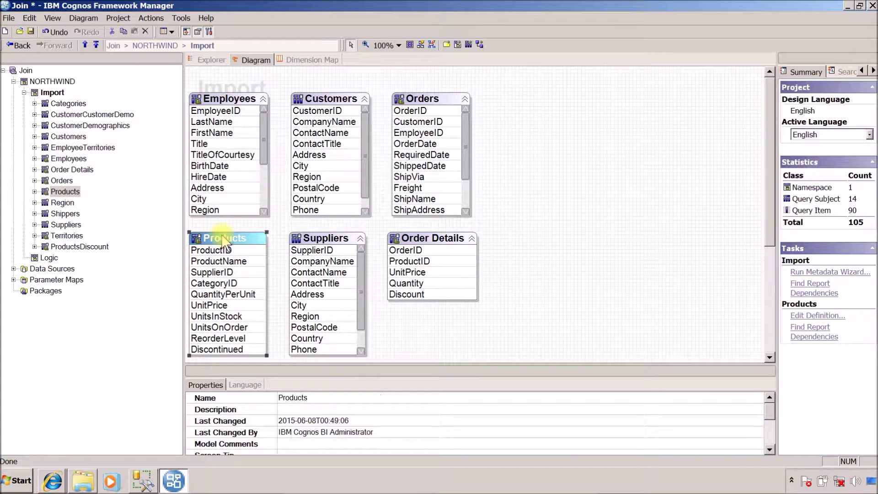
{"action": "left_click", "coordinate": [417, 250]}
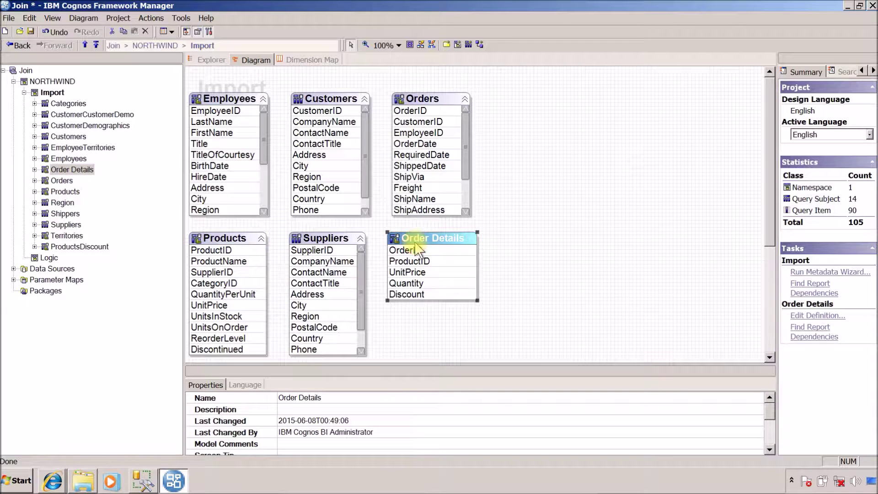
{"action": "left_click_drag", "start_coordinate": [769, 195], "coordinate": [765, 329]}
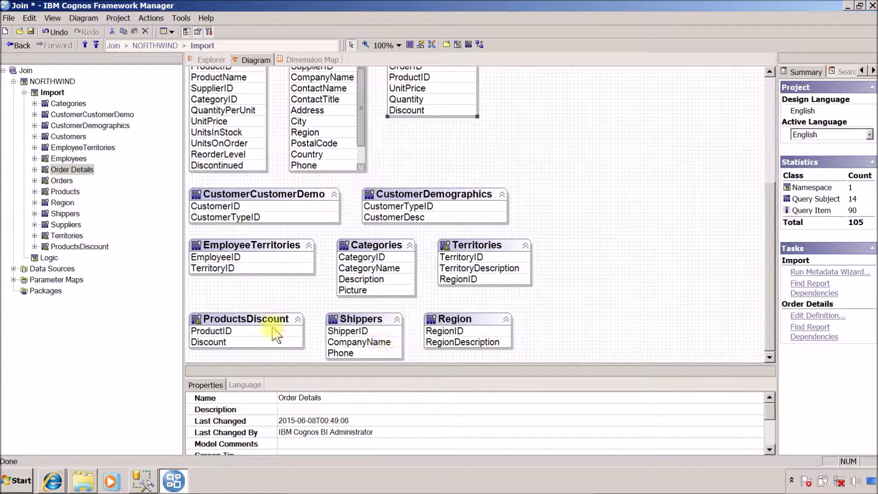
{"action": "left_click_drag", "start_coordinate": [773, 226], "coordinate": [766, 148]}
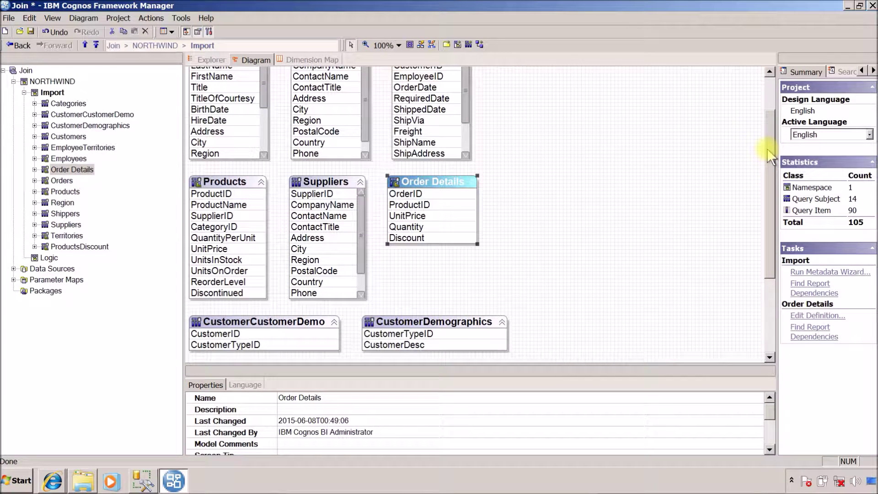
{"action": "left_click_drag", "start_coordinate": [766, 148], "coordinate": [765, 124]}
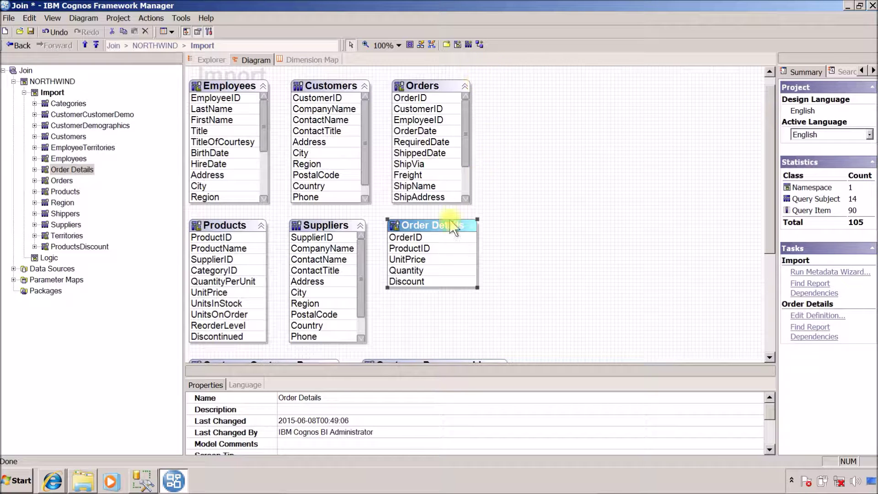
{"action": "left_click", "coordinate": [430, 259]}
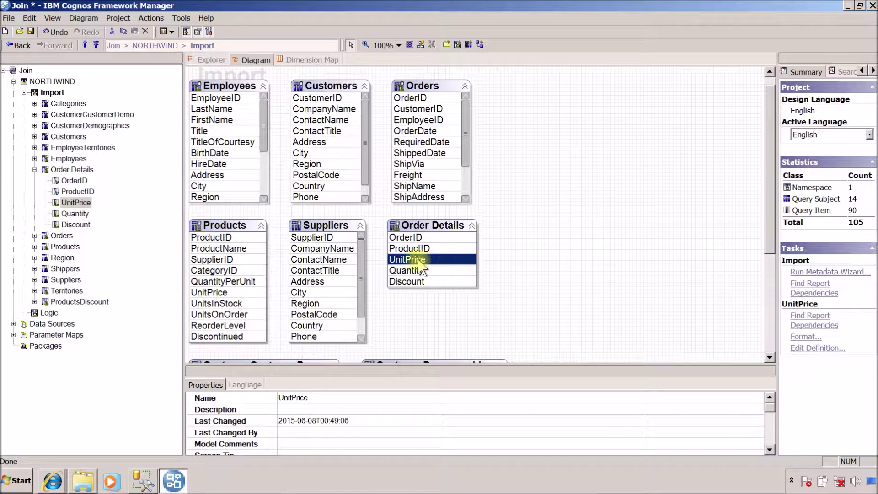
{"action": "left_click", "coordinate": [220, 295]}
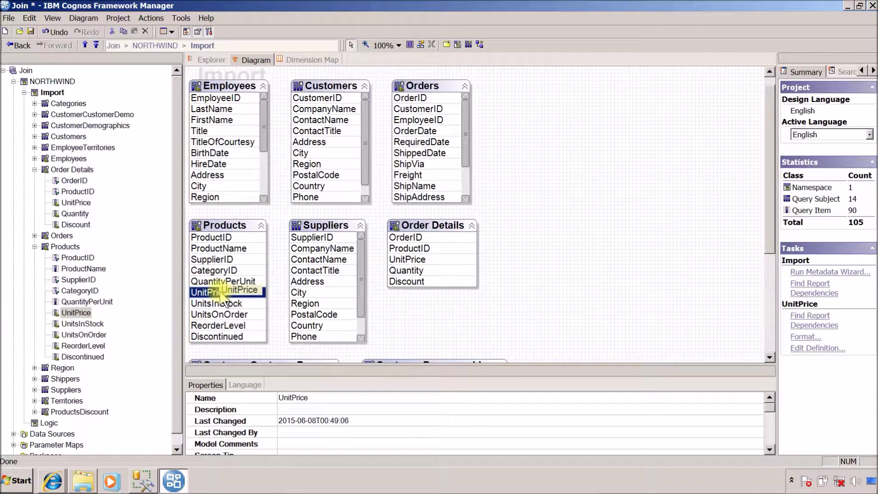
{"action": "left_click_drag", "start_coordinate": [220, 292], "coordinate": [231, 292]}
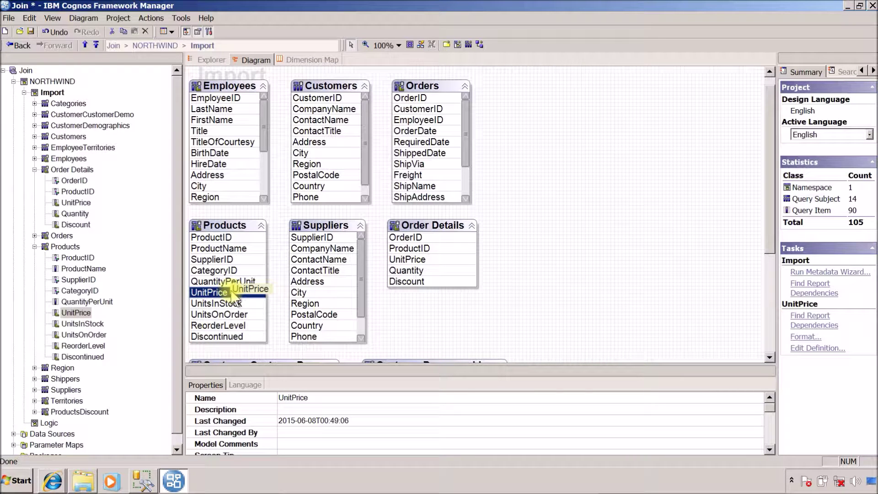
{"action": "left_click_drag", "start_coordinate": [232, 291], "coordinate": [462, 268]}
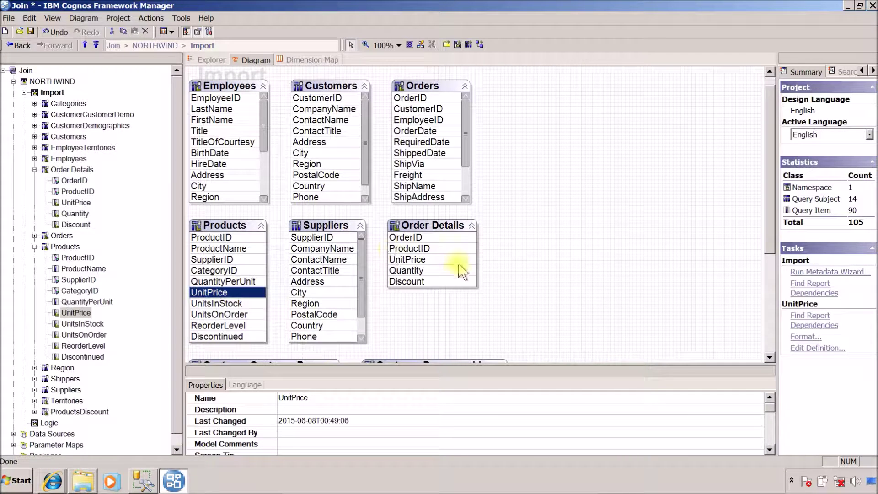
{"action": "left_click", "coordinate": [429, 271]}
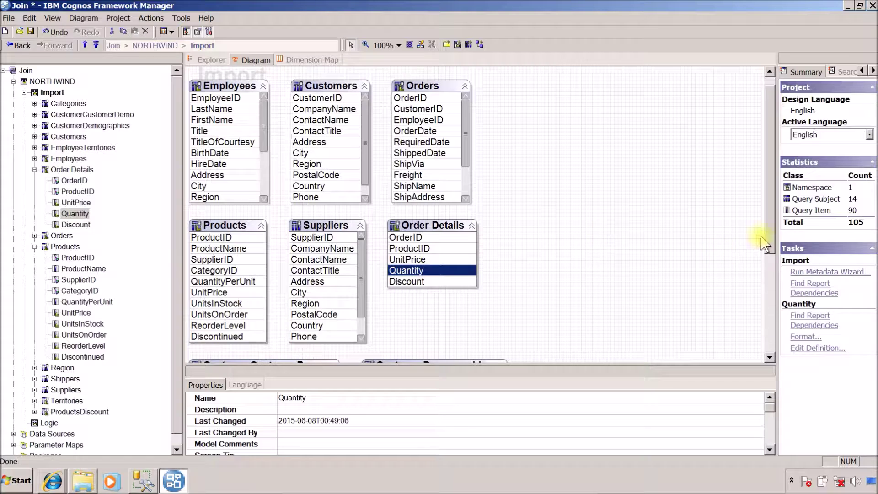
{"action": "left_click_drag", "start_coordinate": [770, 231], "coordinate": [771, 350]}
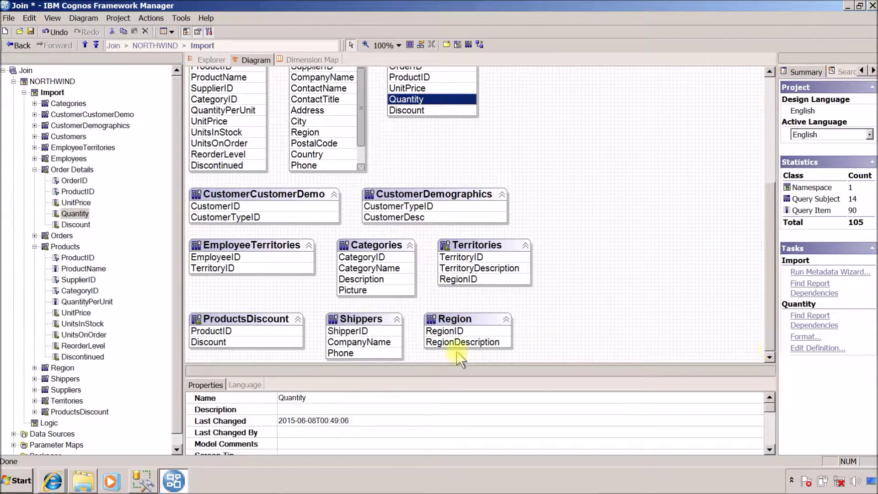
{"action": "left_click", "coordinate": [274, 343]}
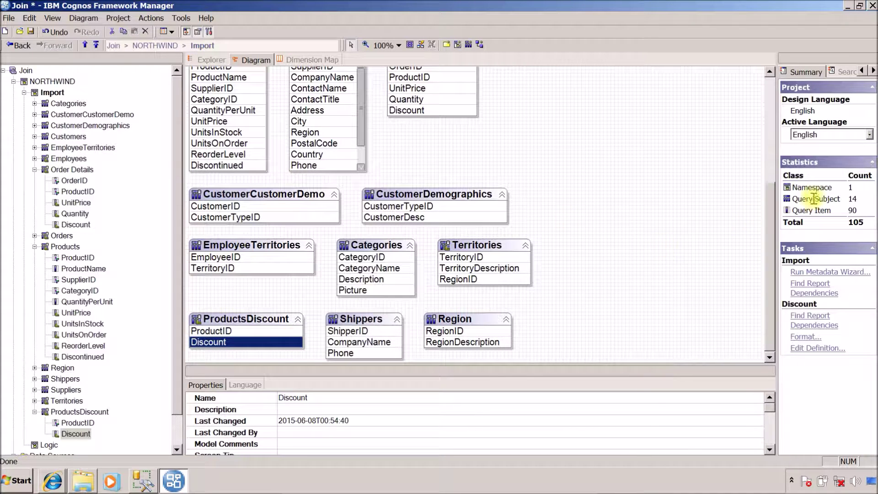
Create a relationship from ProductID in Products to ProductID in Order Details
{"action": "scroll", "coordinate": [763, 194], "scroll_direction": "up", "scroll_amount": 3}
{"action": "scroll", "coordinate": [761, 172], "scroll_direction": "up", "scroll_amount": 1}
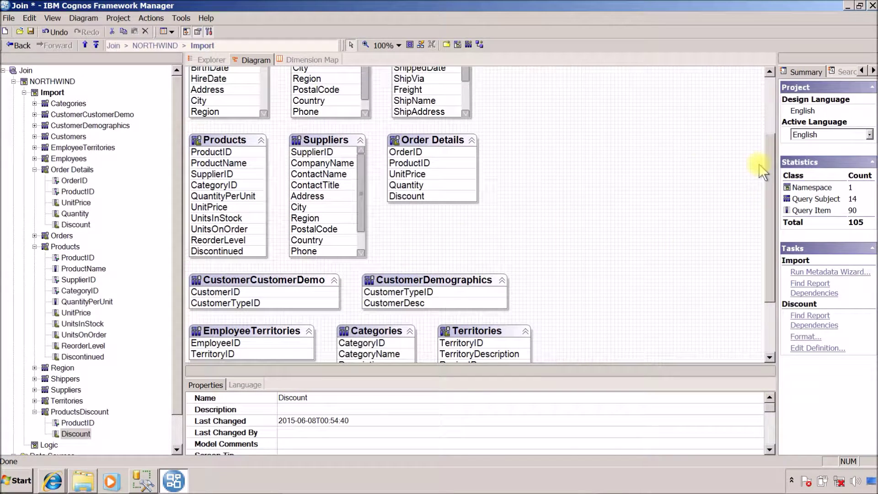
{"action": "left_click", "coordinate": [478, 44]}
{"action": "left_click_drag", "start_coordinate": [222, 152], "coordinate": [425, 164]}
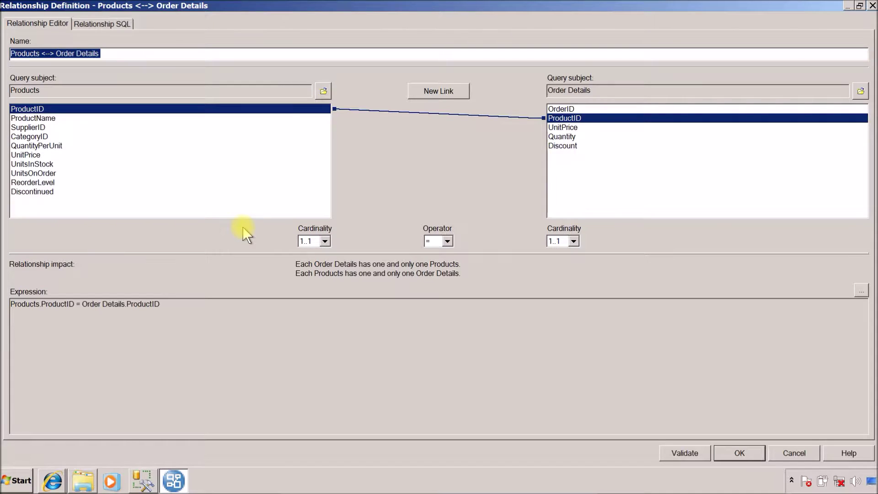
Set the cardinality to 1..n on both sides of the Products and Order Details relationship, then validate and accept it
{"action": "left_click", "coordinate": [325, 241]}
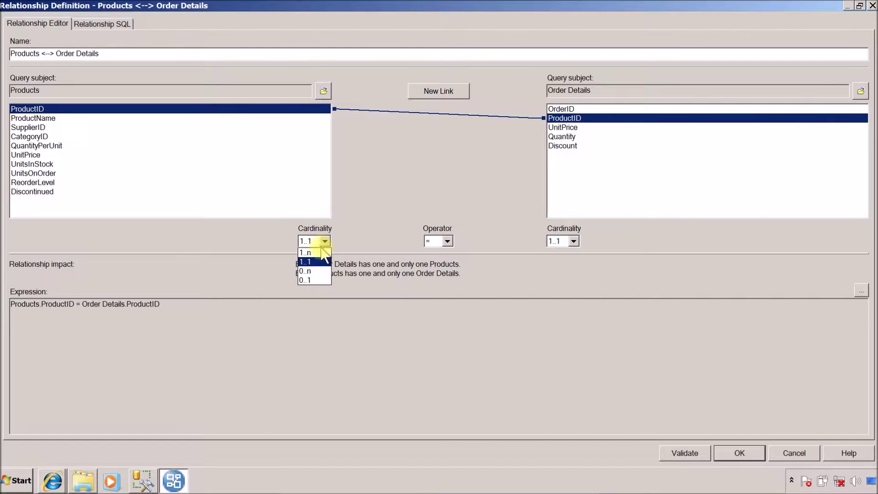
{"action": "left_click", "coordinate": [323, 257]}
{"action": "left_click", "coordinate": [573, 241]}
{"action": "left_click", "coordinate": [571, 257]}
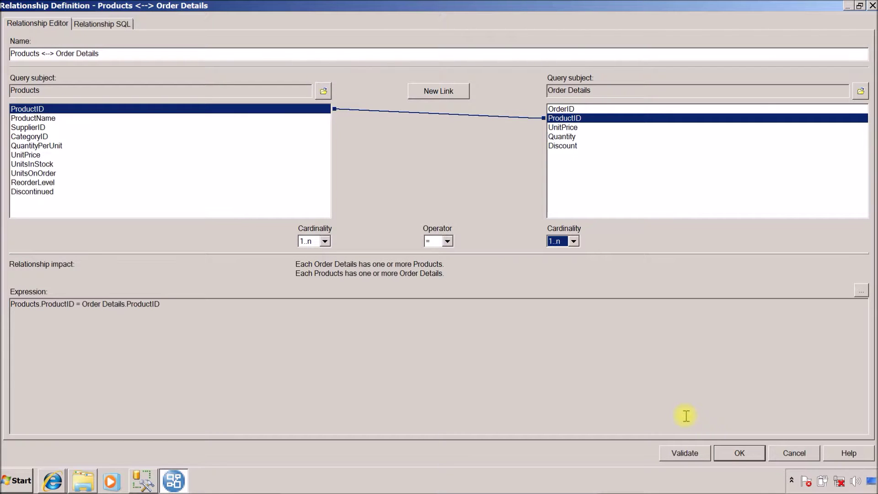
{"action": "left_click", "coordinate": [685, 452]}
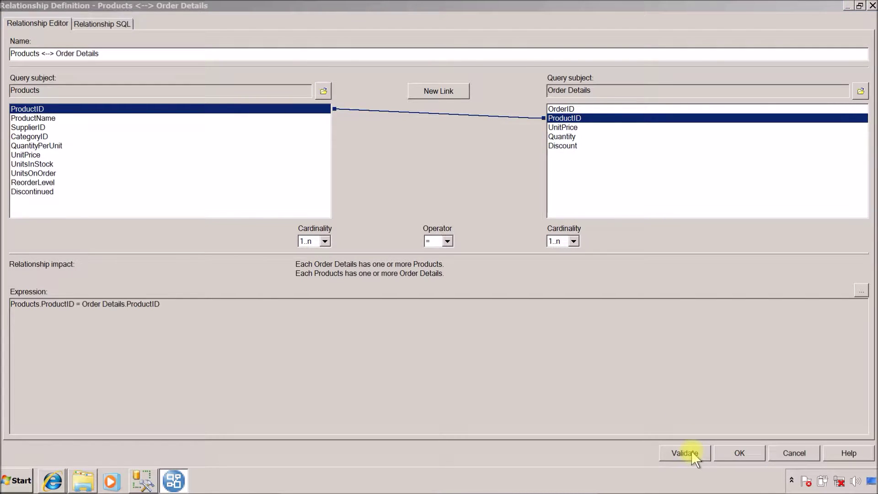
{"action": "left_click", "coordinate": [728, 452]}
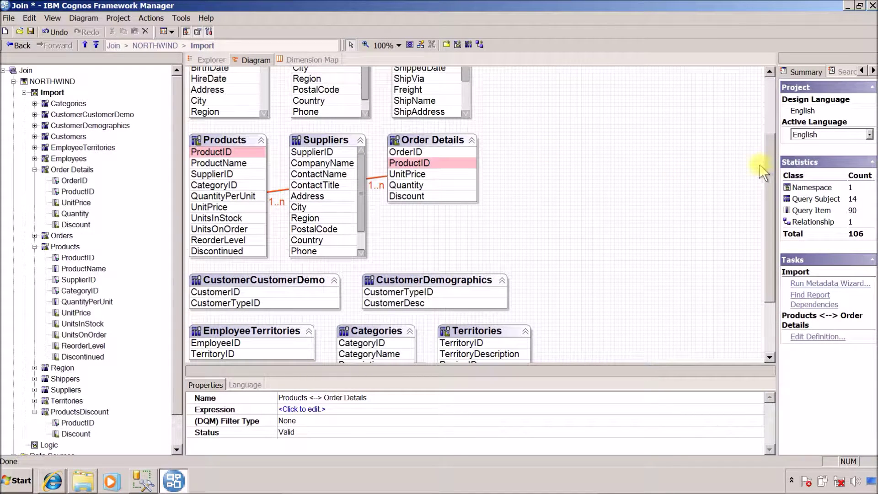
Create and validate a relationship between Products and ProductsDiscount on ProductID, keeping the 1..1 cardinality on both sides
{"action": "left_click_drag", "start_coordinate": [767, 165], "coordinate": [765, 271]}
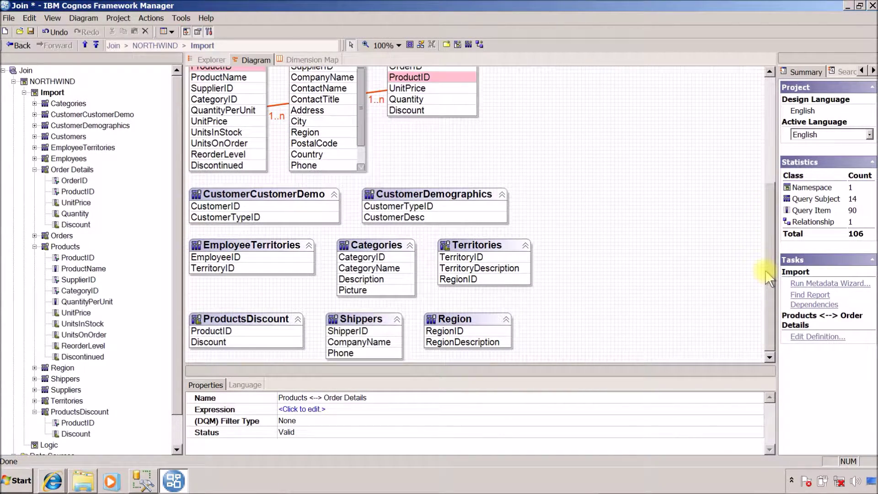
{"action": "left_click_drag", "start_coordinate": [765, 270], "coordinate": [770, 254]}
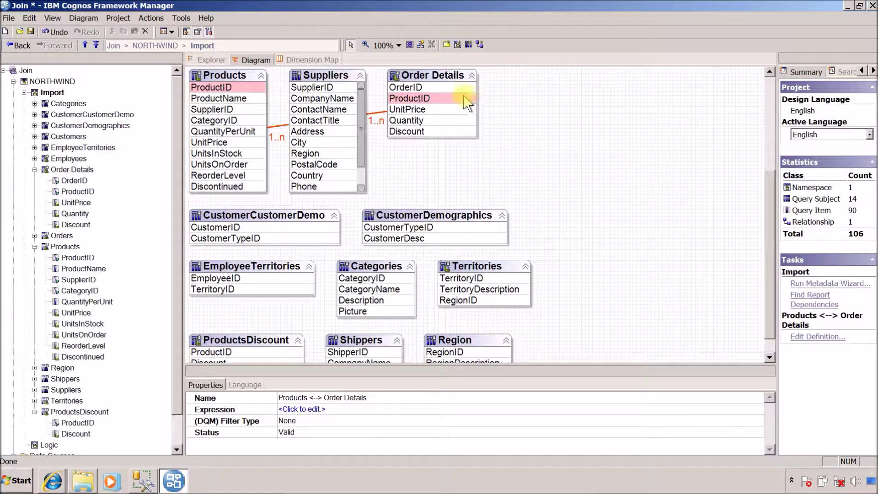
{"action": "left_click", "coordinate": [479, 49]}
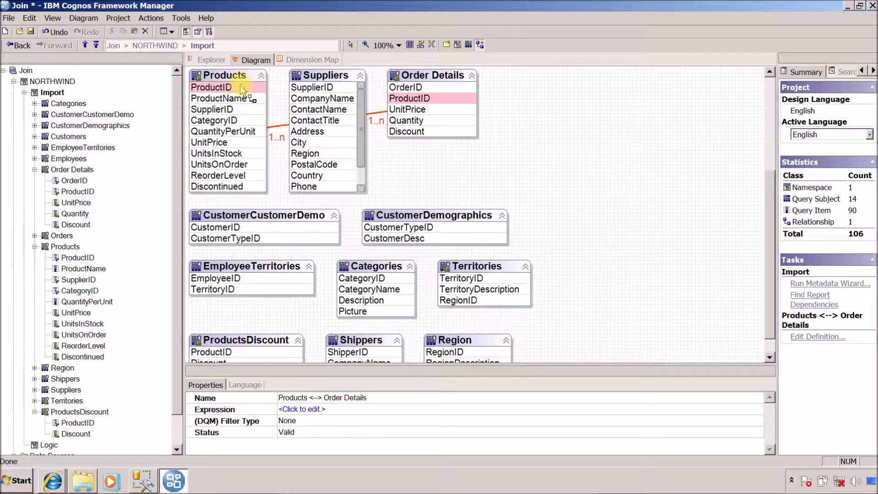
{"action": "left_click_drag", "start_coordinate": [241, 91], "coordinate": [248, 297]}
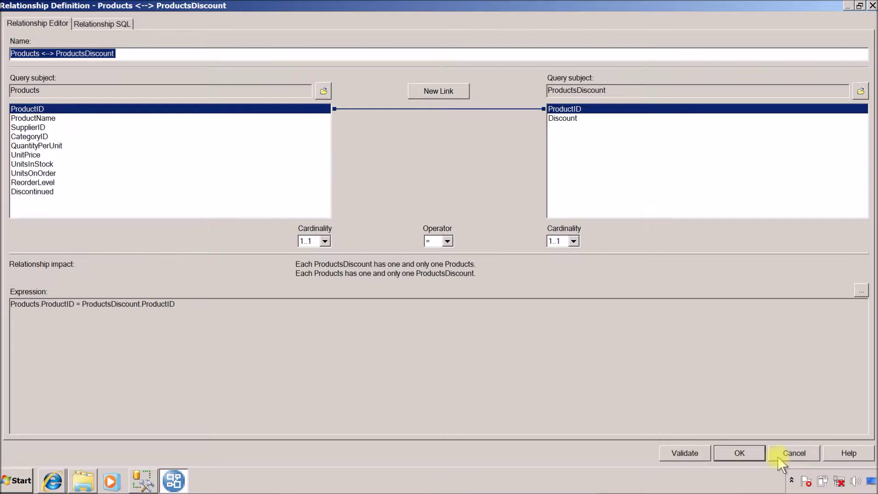
{"action": "left_click", "coordinate": [675, 451]}
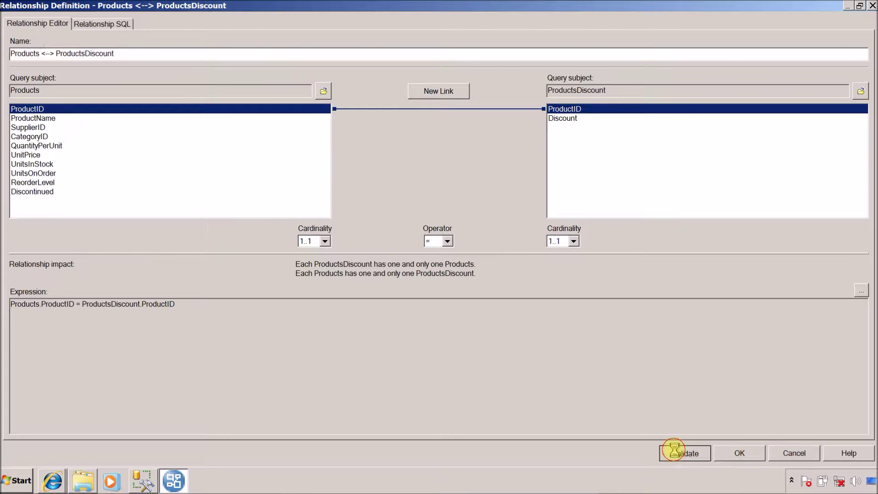
{"action": "left_click", "coordinate": [741, 451]}
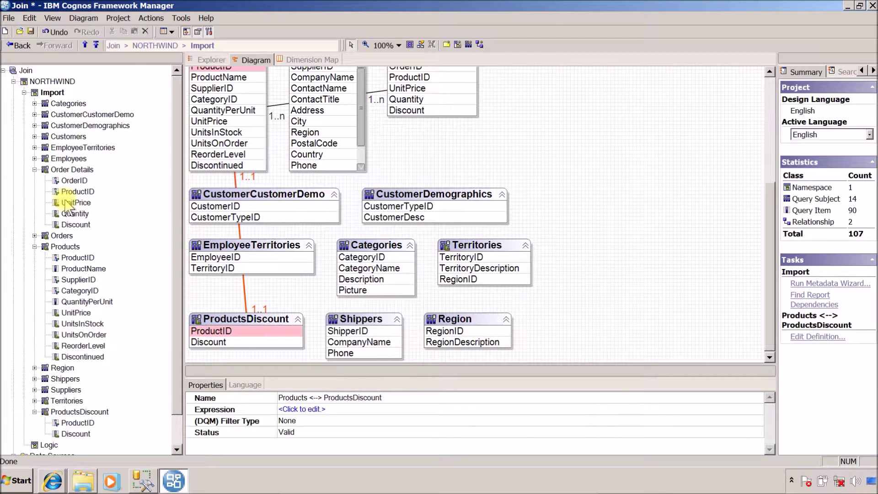
Create a model-based query subject named Q1 in the Logic namespace
{"action": "left_click", "coordinate": [34, 169]}
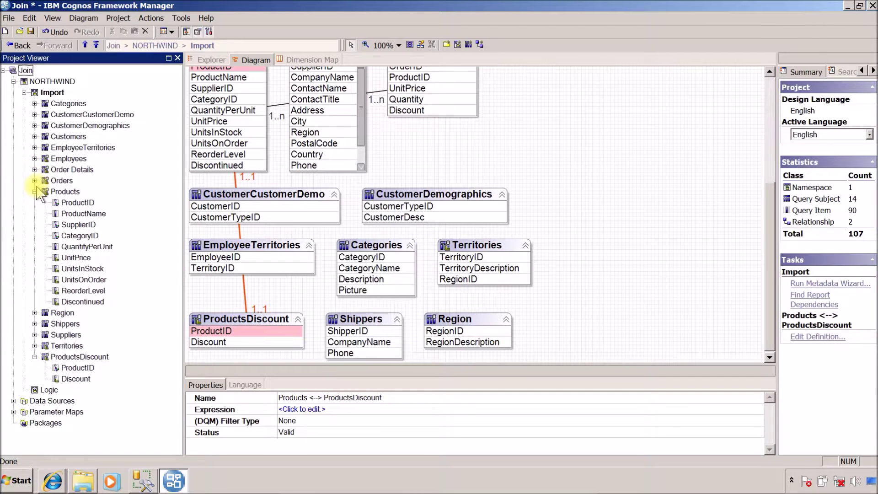
{"action": "left_click", "coordinate": [35, 191]}
{"action": "left_click", "coordinate": [34, 246]}
{"action": "left_click", "coordinate": [43, 260]}
{"action": "right_click", "coordinate": [42, 261]}
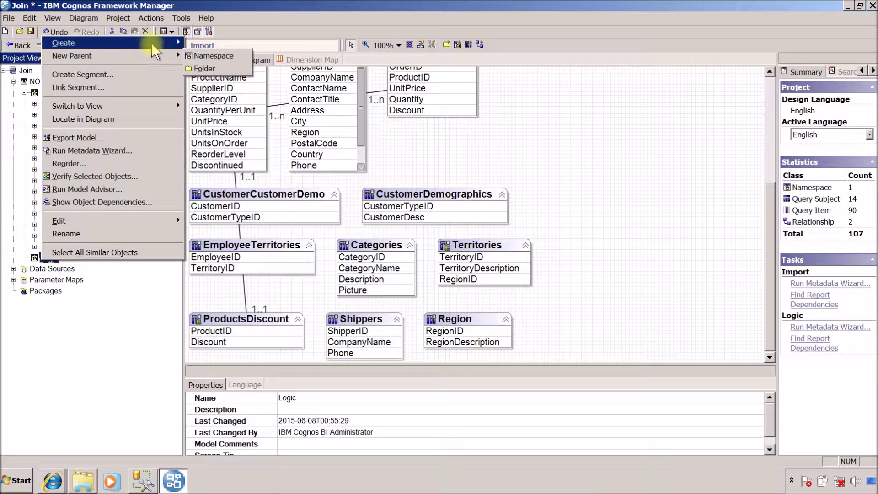
{"action": "mouse_move", "coordinate": [155, 43]}
{"action": "left_click", "coordinate": [266, 83]}
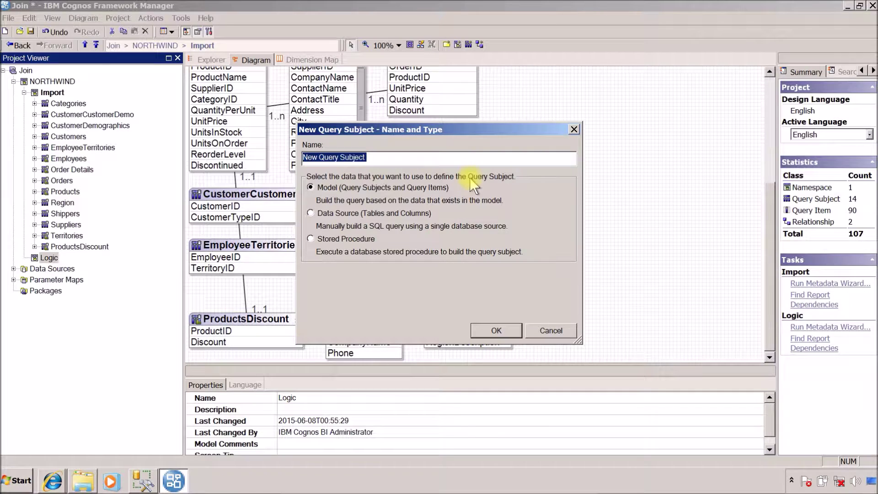
{"action": "type", "text": "Q1"}
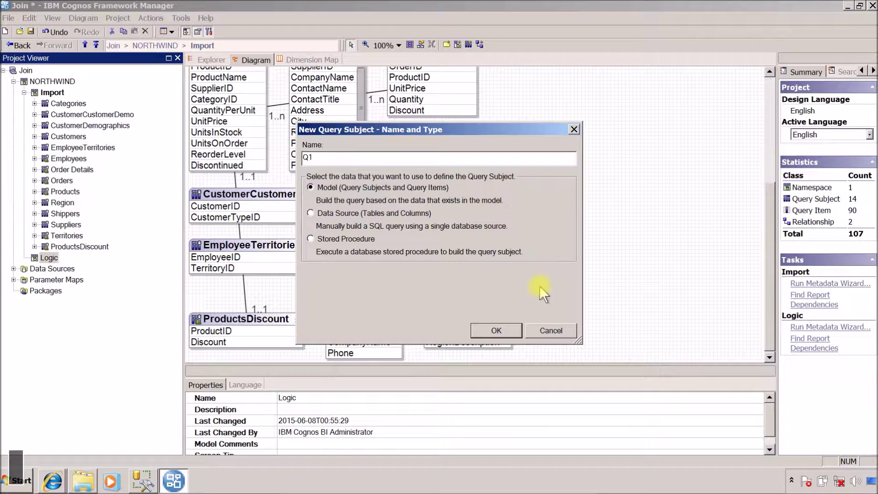
{"action": "left_click", "coordinate": [493, 331]}
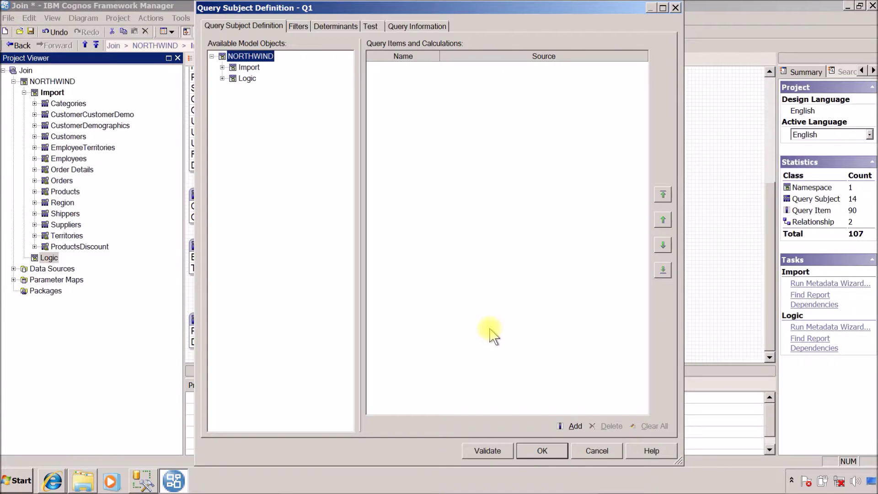
Add ProductID from Products and OrderID from Order Details to Q1, placing OrderID first
{"action": "left_click", "coordinate": [222, 67]}
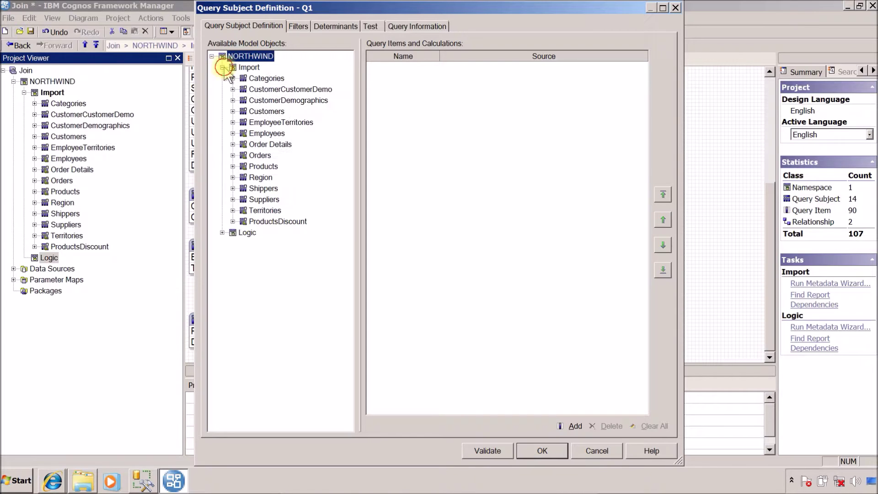
{"action": "left_click", "coordinate": [233, 166]}
{"action": "left_click_drag", "start_coordinate": [265, 178], "coordinate": [414, 148]}
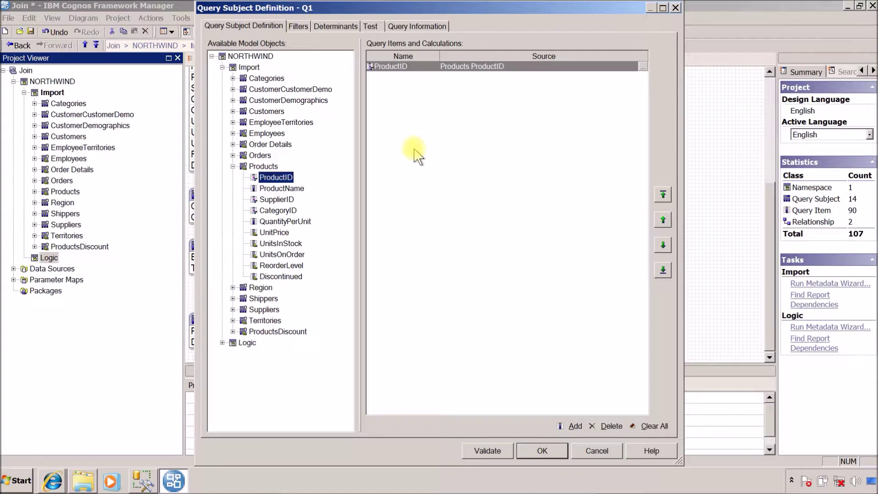
{"action": "left_click", "coordinate": [232, 145]}
{"action": "left_click_drag", "start_coordinate": [272, 156], "coordinate": [383, 98]}
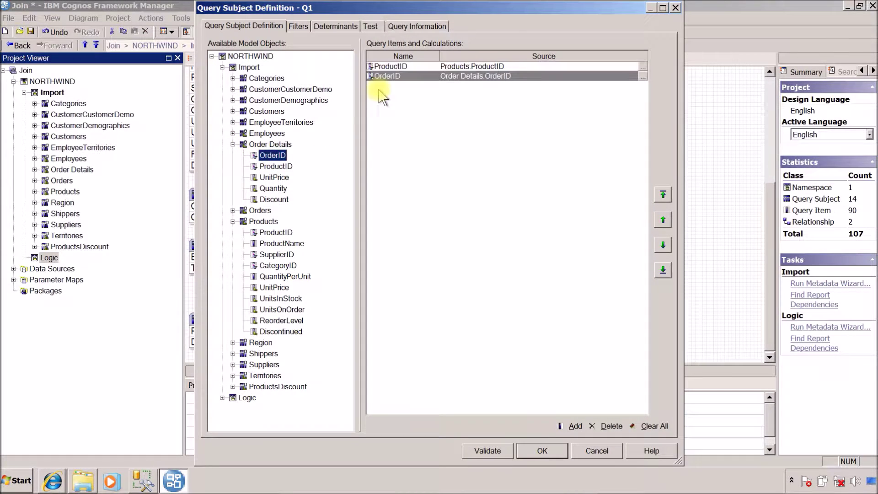
{"action": "left_click", "coordinate": [662, 195]}
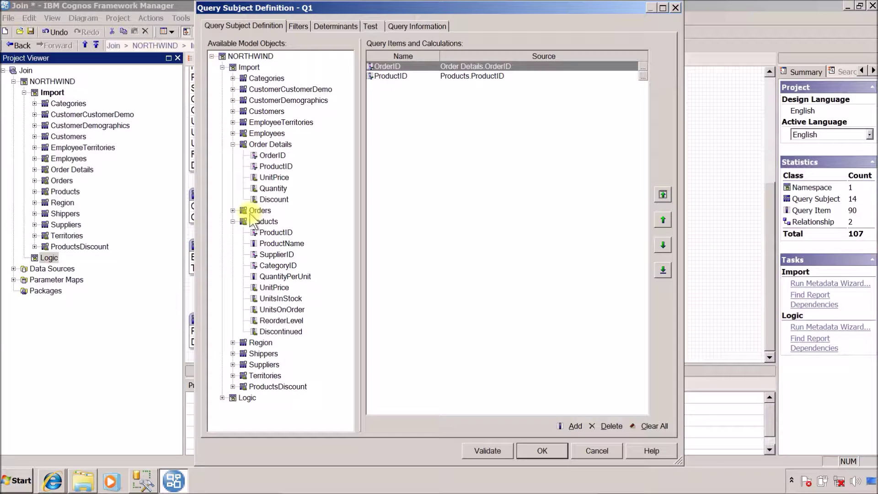
Add Quantity from Order Details and UnitPrice from Products to the Q1 query items
{"action": "left_click", "coordinate": [269, 191]}
{"action": "left_click_drag", "start_coordinate": [270, 197], "coordinate": [446, 128]}
{"action": "left_click_drag", "start_coordinate": [274, 287], "coordinate": [432, 199]}
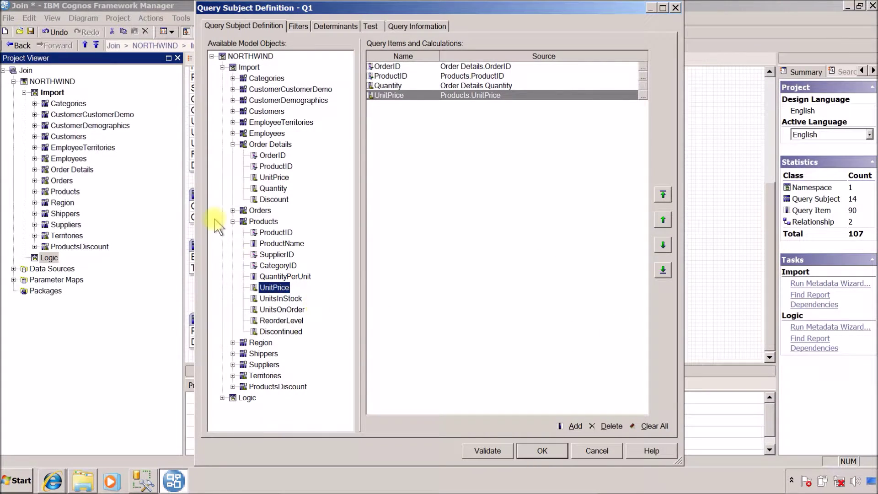
{"action": "left_click", "coordinate": [233, 221]}
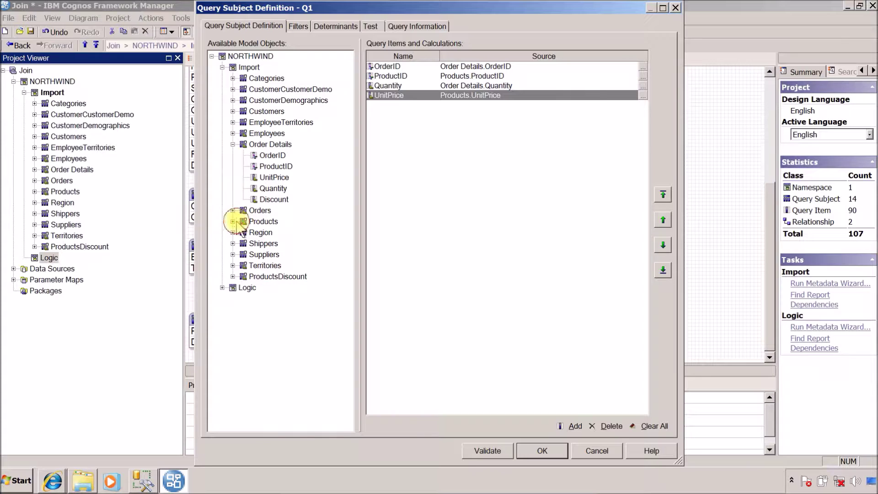
Add a calculated query item named LineTotal to Q1, defined as [Logic].[Q1].[Quantity] * [Logic].[Q1].[UnitPrice]
{"action": "left_click", "coordinate": [233, 144]}
{"action": "left_click", "coordinate": [441, 239]}
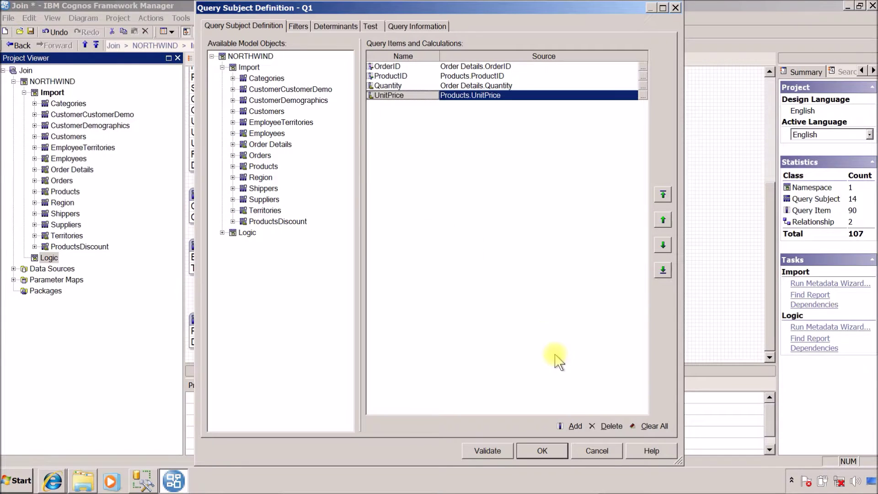
{"action": "left_click", "coordinate": [574, 426]}
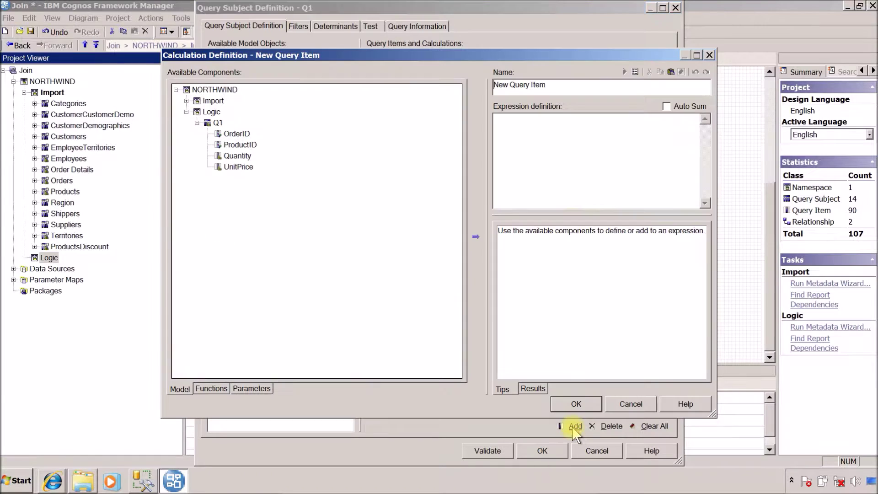
{"action": "left_click_drag", "start_coordinate": [562, 88], "coordinate": [476, 79]}
{"action": "type", "text": "LineTotal"}
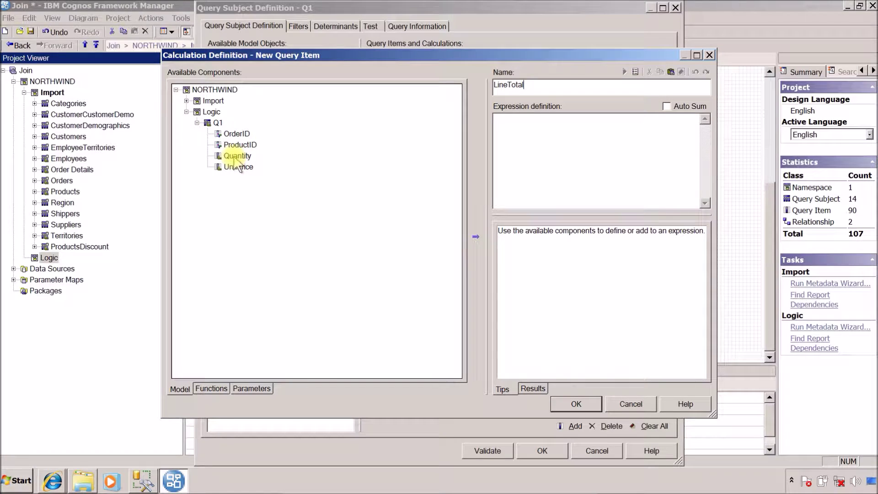
{"action": "left_click_drag", "start_coordinate": [236, 156], "coordinate": [543, 154]}
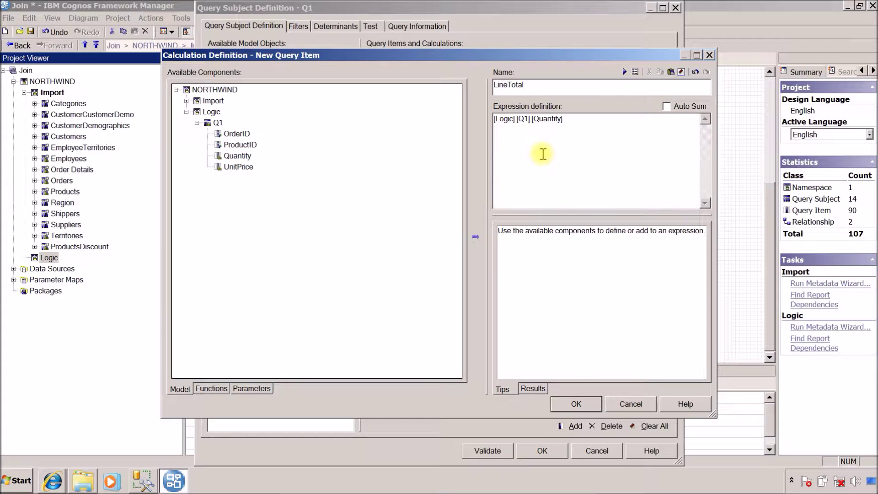
{"action": "type", "text": "*"}
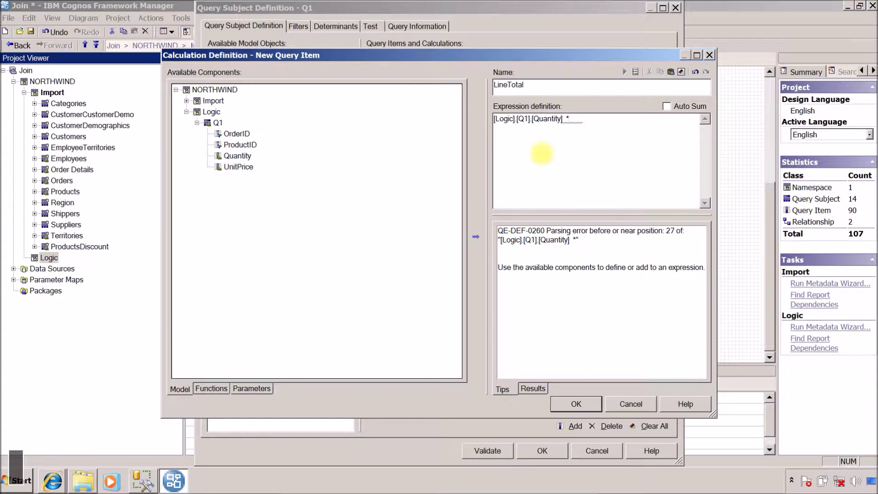
{"action": "left_click", "coordinate": [246, 168]}
{"action": "left_click_drag", "start_coordinate": [248, 172], "coordinate": [632, 147]}
{"action": "left_click", "coordinate": [577, 404]}
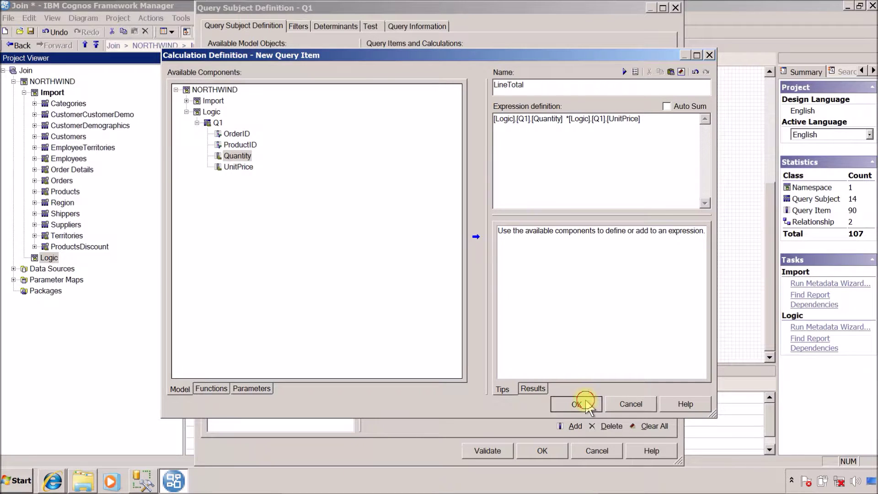
Run a test sample of Q1 and accept its query subject definition
{"action": "left_click", "coordinate": [370, 28]}
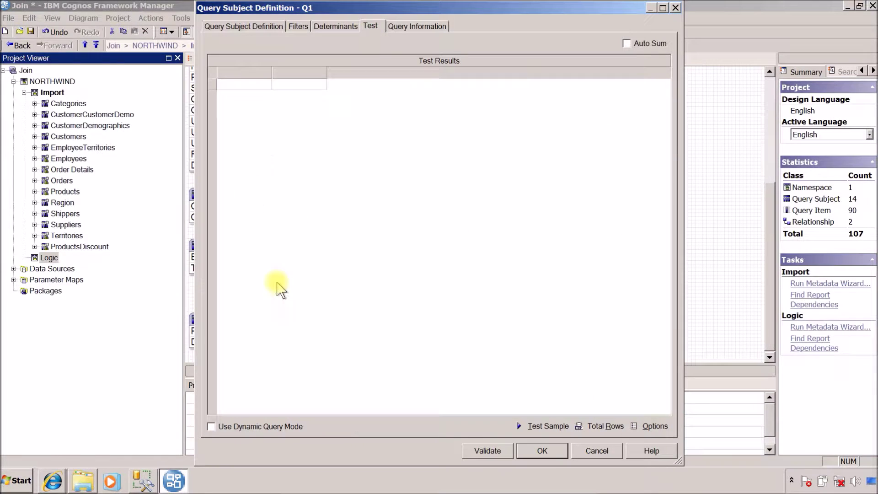
{"action": "left_click", "coordinate": [547, 426]}
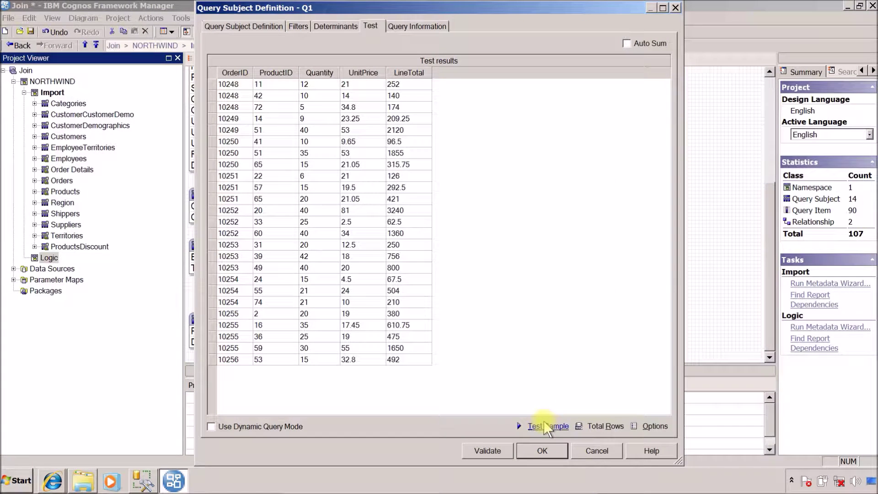
{"action": "left_click", "coordinate": [543, 451]}
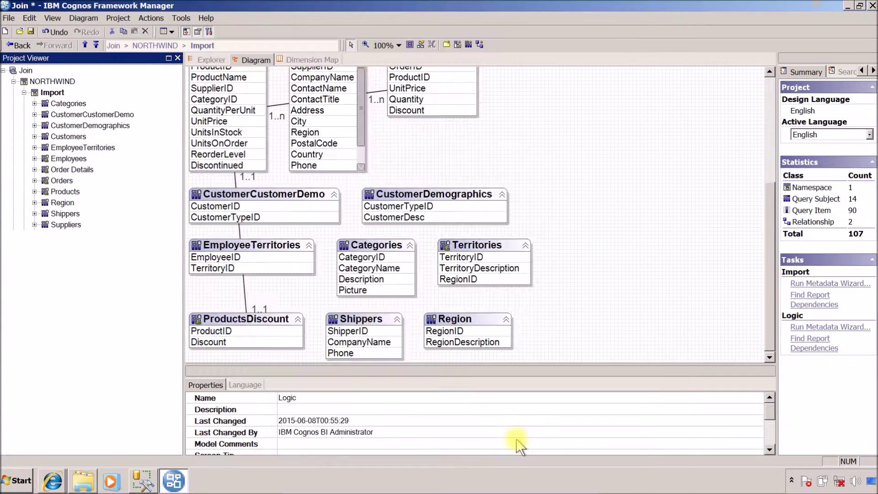
Create a model-based query subject named Q2 in the Logic namespace
{"action": "left_click", "coordinate": [48, 258]}
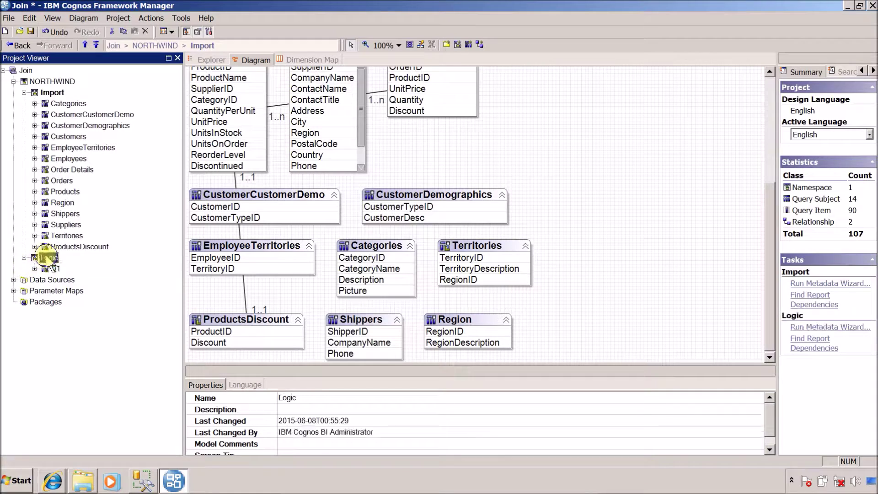
{"action": "right_click", "coordinate": [48, 258]}
{"action": "mouse_move", "coordinate": [174, 38]}
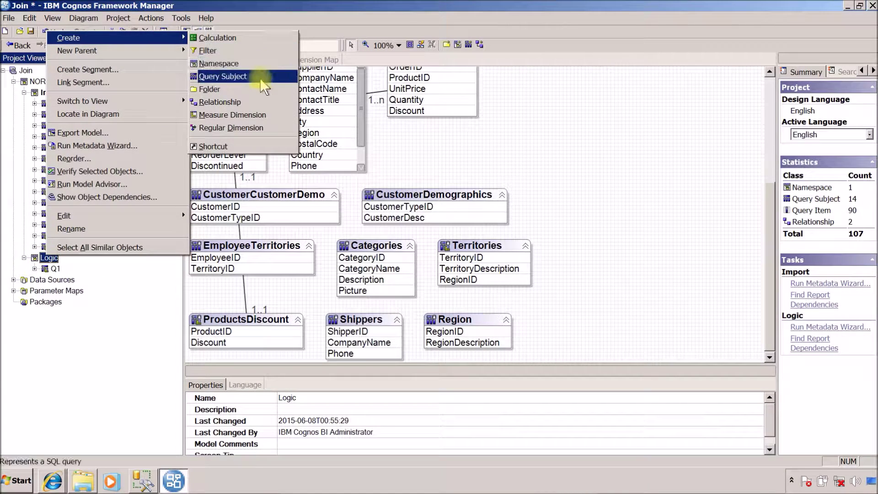
{"action": "left_click", "coordinate": [260, 77]}
{"action": "type", "text": "Q2"}
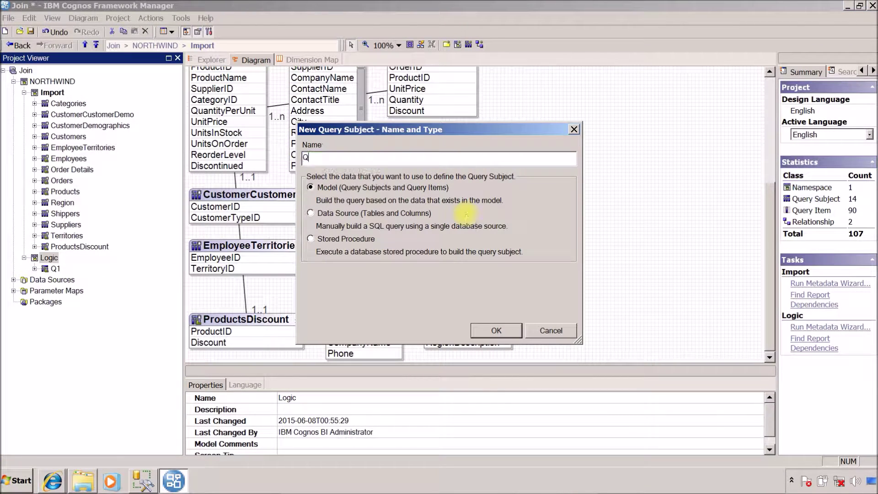
{"action": "left_click", "coordinate": [494, 330]}
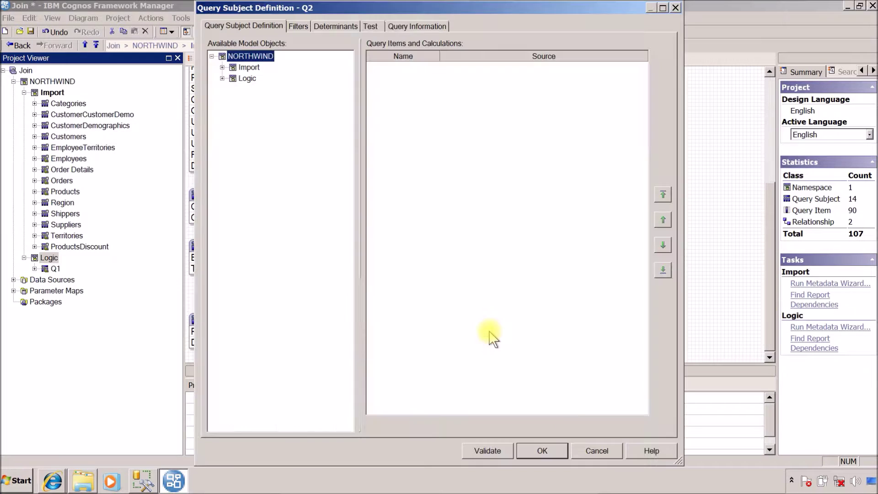
Add all Q1 items, from OrderID through LineTotal, to the Q2 query items
{"action": "left_click", "coordinate": [223, 79]}
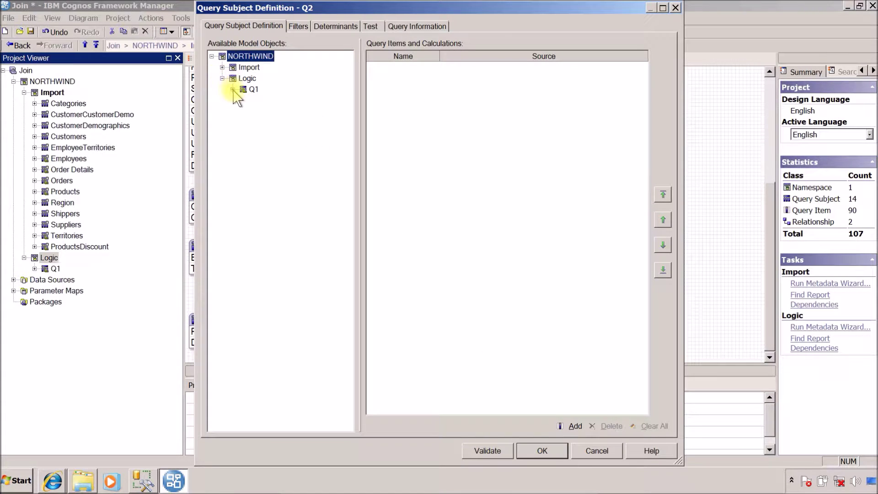
{"action": "left_click", "coordinate": [233, 89]}
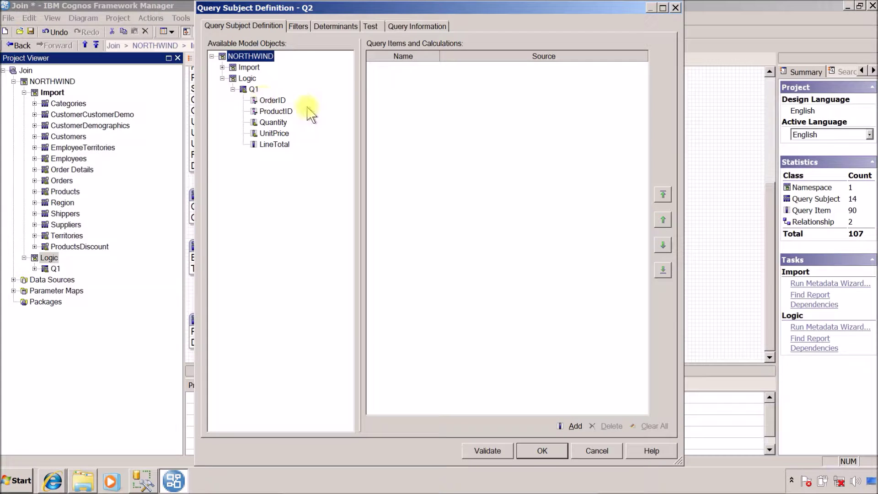
{"action": "left_click", "coordinate": [271, 100]}
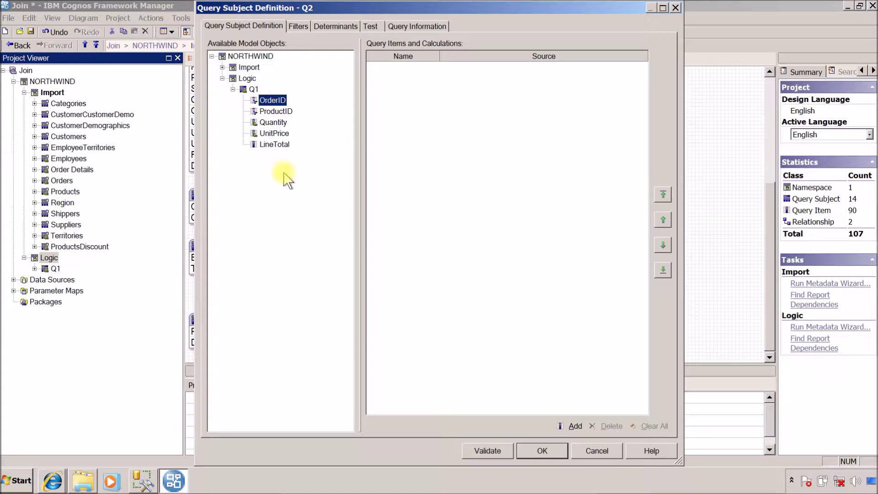
{"action": "left_click", "coordinate": [275, 144], "text": "shift"}
{"action": "left_click_drag", "start_coordinate": [270, 128], "coordinate": [427, 133]}
Add Discount from ProductsDiscount in the Import namespace to the Q2 query items
{"action": "left_click", "coordinate": [222, 67]}
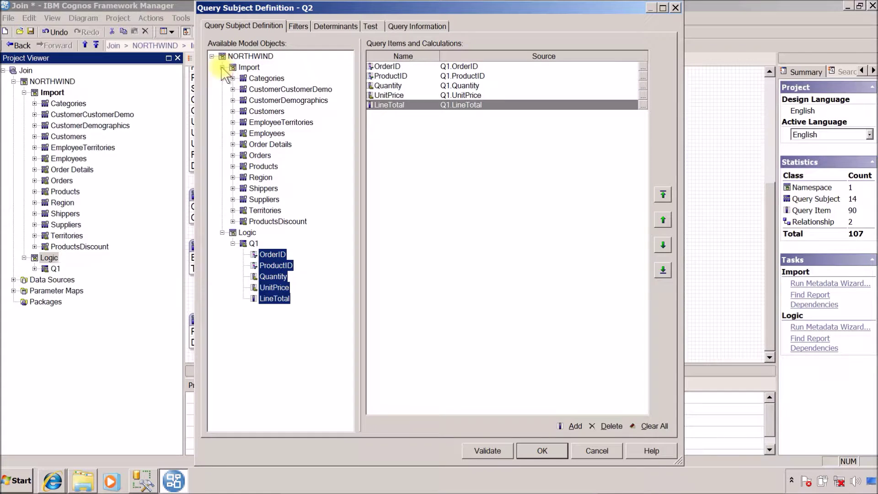
{"action": "left_click", "coordinate": [233, 166]}
{"action": "left_click", "coordinate": [232, 167]}
{"action": "left_click", "coordinate": [233, 221]}
{"action": "left_click_drag", "start_coordinate": [274, 243], "coordinate": [477, 244]}
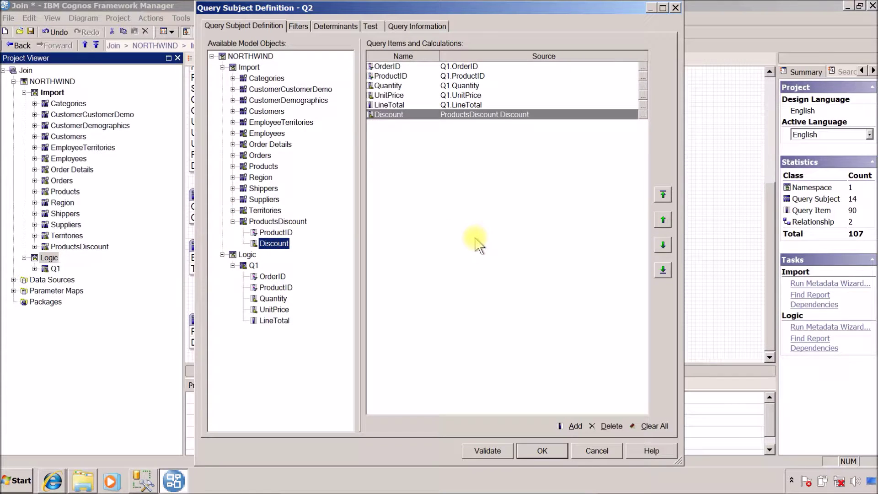
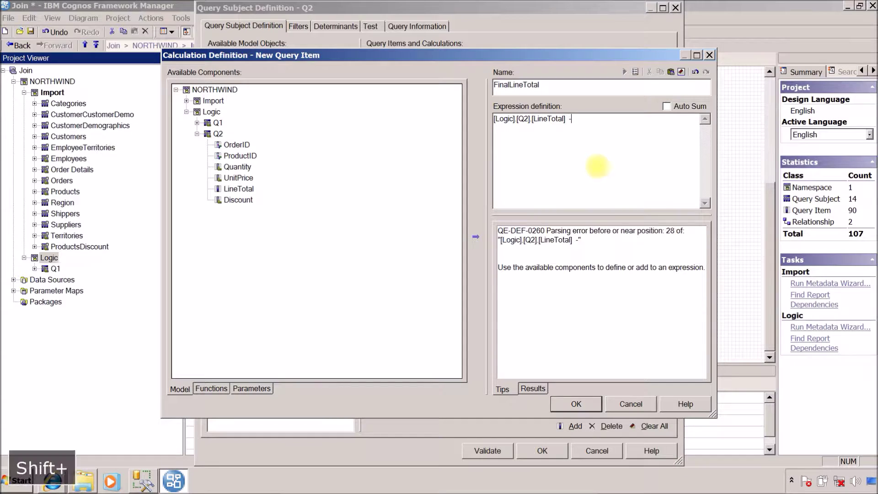
Complete the FinalLineTotal expression as [Logic].[Q2].[LineTotal] - [Logic].[Q2].[Discount] and run a test sample of Q2
{"action": "left_click_drag", "start_coordinate": [231, 202], "coordinate": [618, 140]}
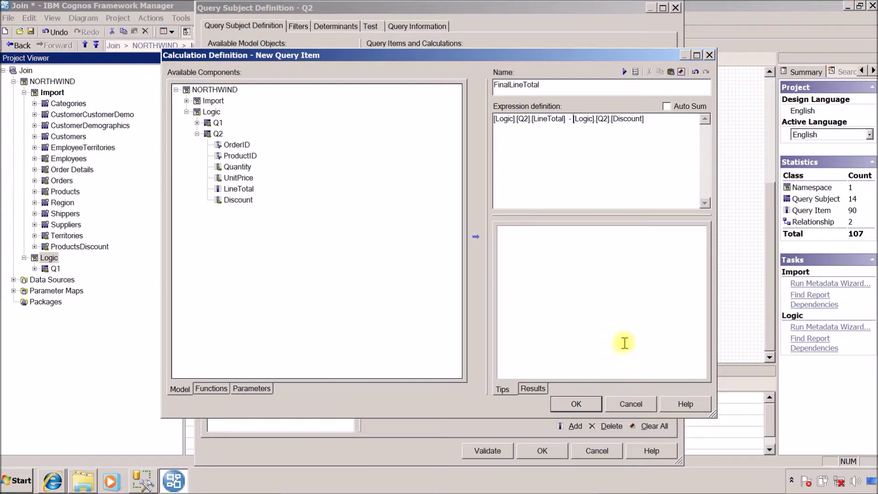
{"action": "left_click", "coordinate": [575, 403]}
{"action": "left_click", "coordinate": [377, 23]}
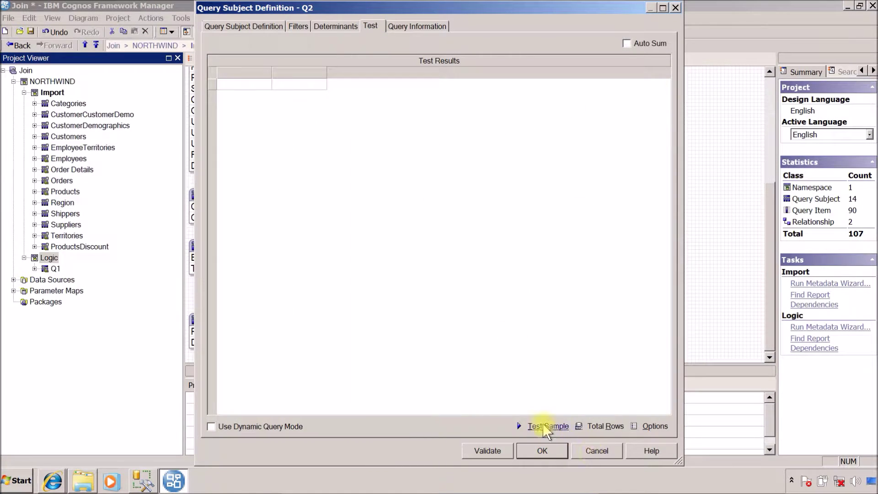
{"action": "left_click", "coordinate": [542, 424]}
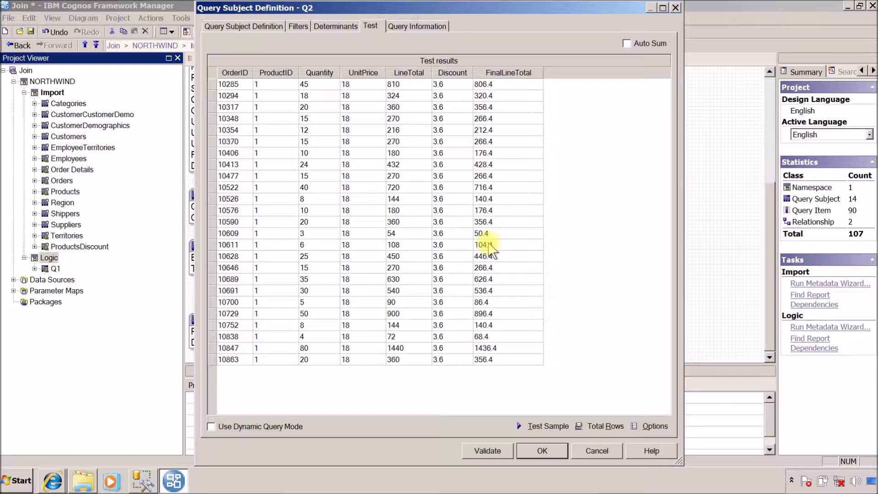
Open Calculator beside the test results and multiply the first row's quantity 45 by its unit price 18
{"action": "key", "text": "super+r"}
{"action": "type", "text": "c"}
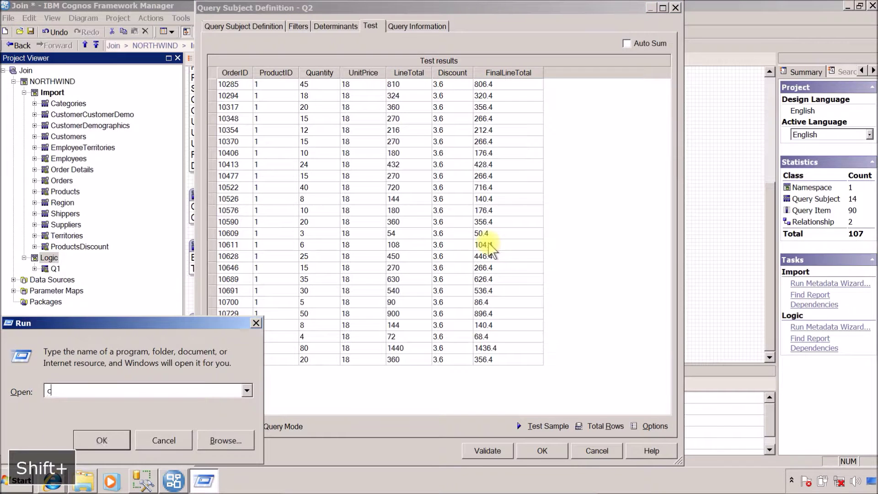
{"action": "key", "text": "Return"}
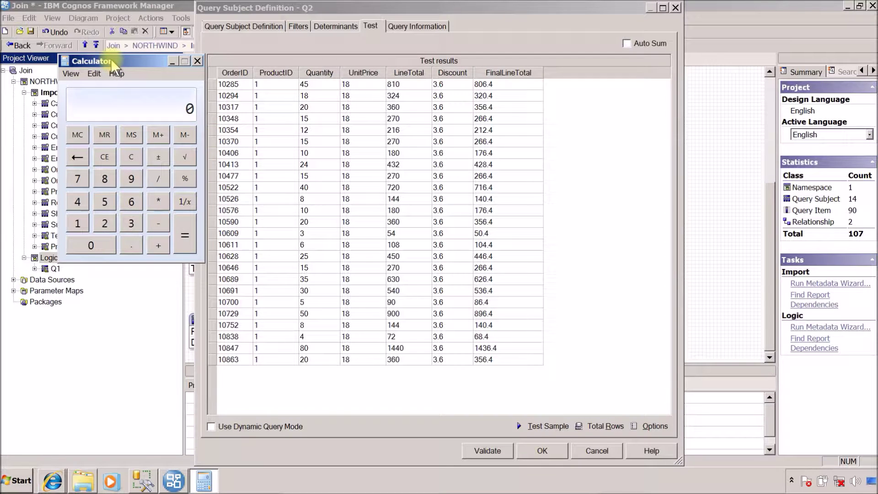
{"action": "left_click_drag", "start_coordinate": [112, 62], "coordinate": [579, 74]}
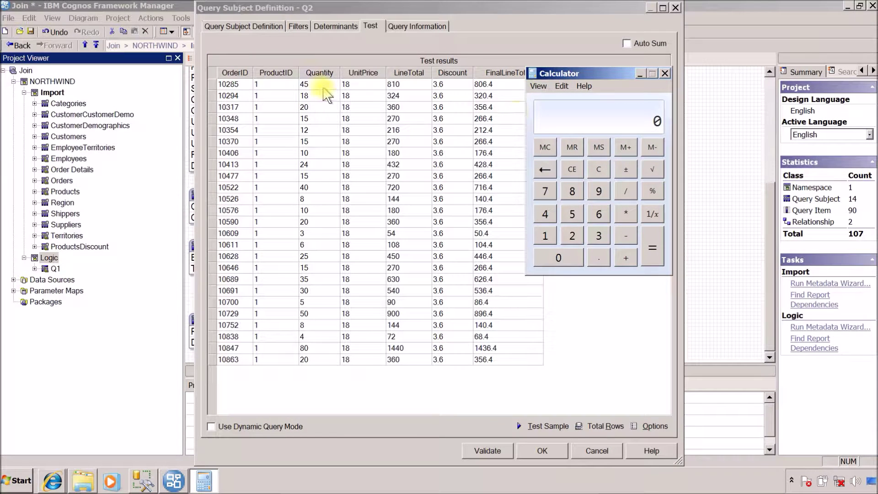
{"action": "left_click", "coordinate": [544, 214]}
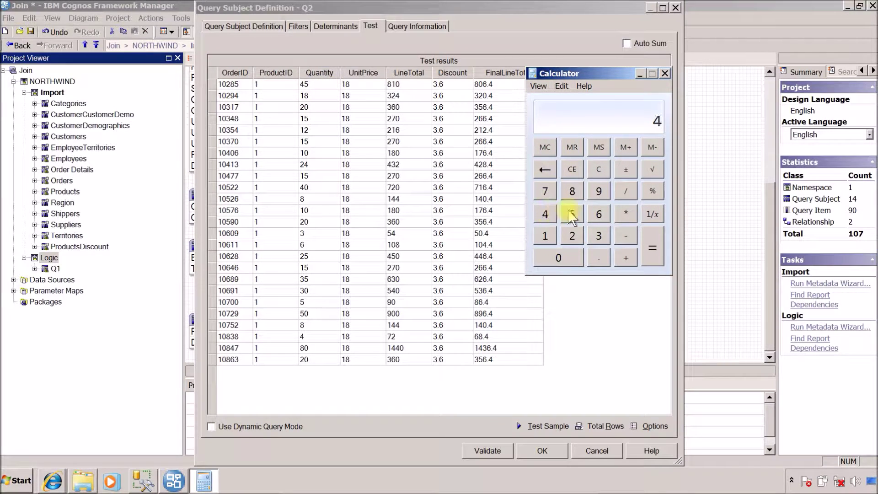
{"action": "left_click", "coordinate": [572, 214]}
{"action": "left_click", "coordinate": [624, 214]}
{"action": "left_click", "coordinate": [545, 235]}
{"action": "left_click", "coordinate": [571, 191]}
{"action": "left_click", "coordinate": [652, 249]}
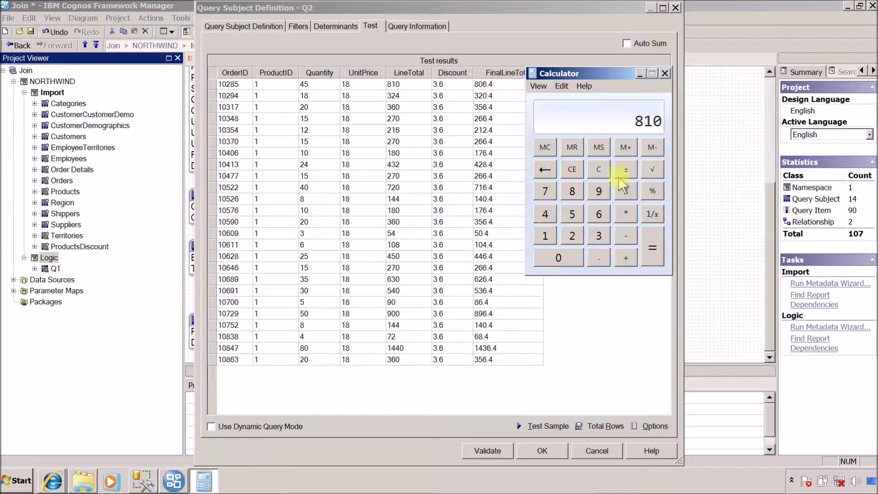
Subtract the first row's discount of 3.6 from the calculated line total, and close Calculator
{"action": "left_click", "coordinate": [628, 234]}
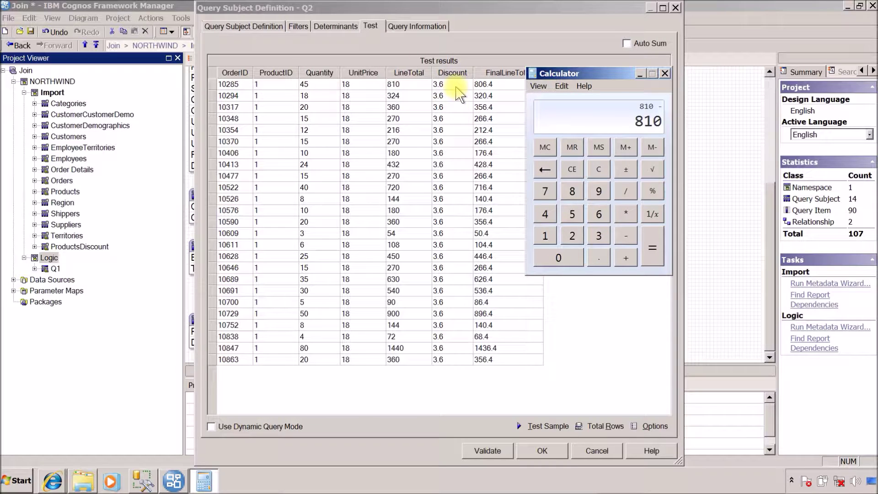
{"action": "left_click", "coordinate": [603, 237]}
{"action": "left_click", "coordinate": [599, 257]}
{"action": "left_click", "coordinate": [599, 215]}
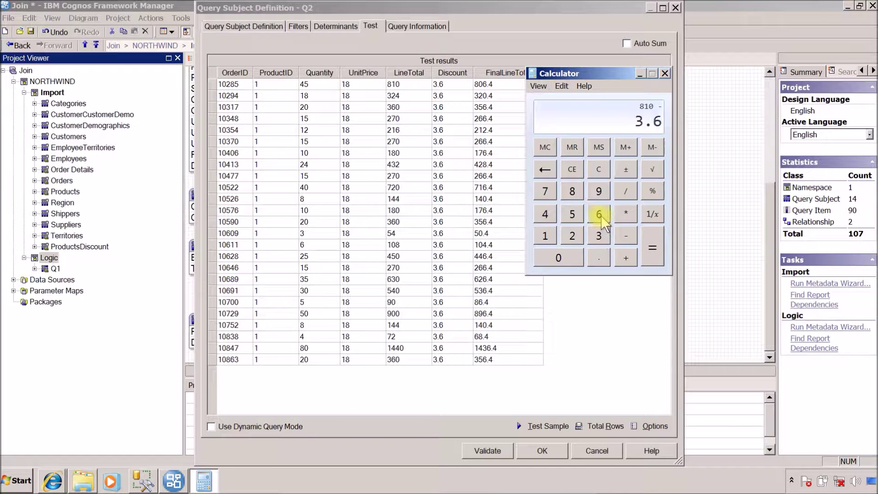
{"action": "left_click", "coordinate": [642, 254]}
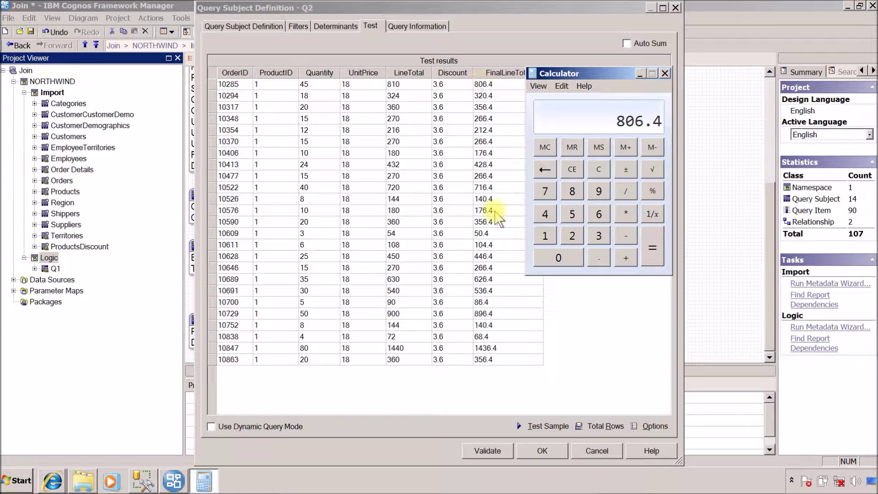
{"action": "left_click", "coordinate": [665, 74]}
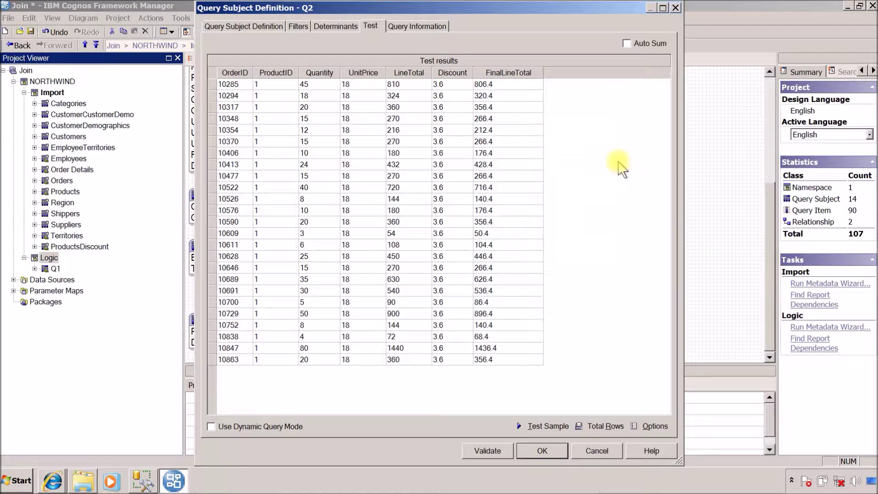
Accept the Q2 definition and display the NORTHWIND namespace in the model diagram
{"action": "left_click", "coordinate": [530, 443]}
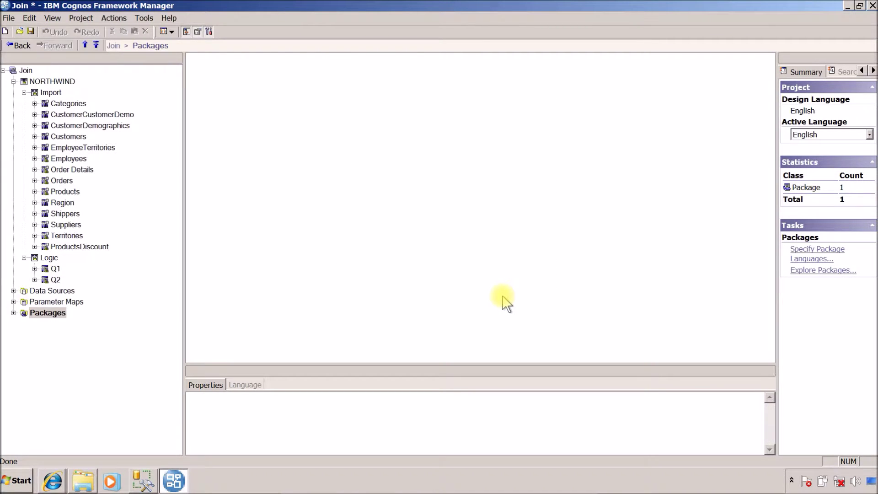
{"action": "left_click", "coordinate": [49, 93]}
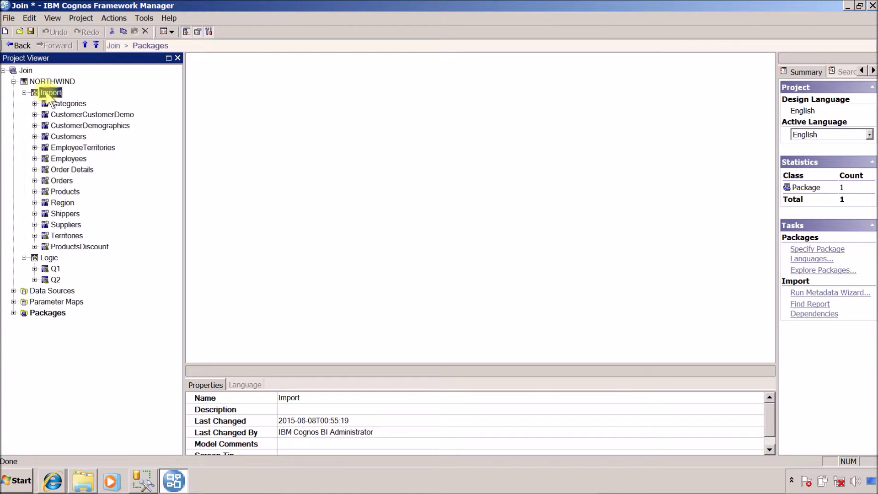
{"action": "left_click", "coordinate": [114, 46]}
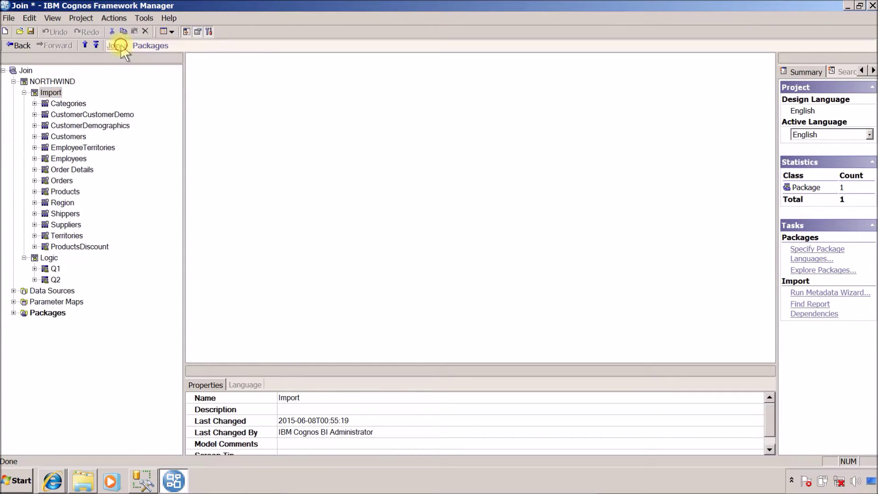
{"action": "left_click", "coordinate": [293, 108]}
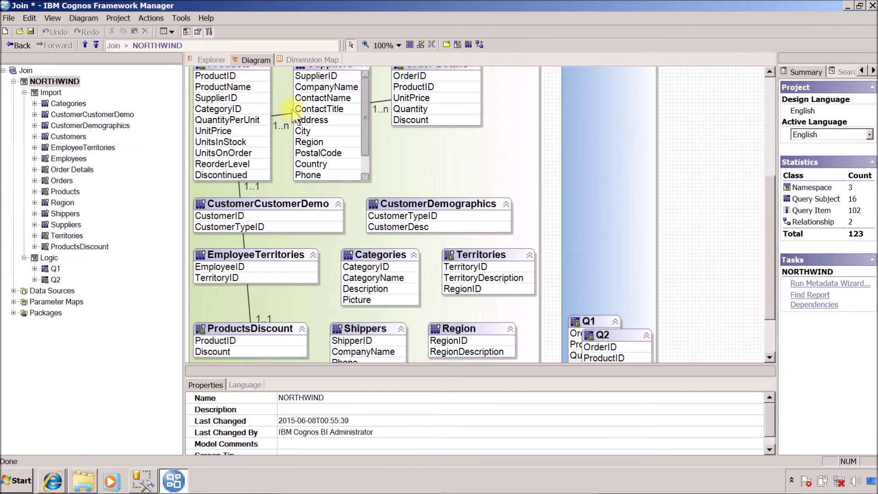
Delete the relationships from Products to Order Details and from Products to ProductsDiscount in the diagram
{"action": "left_click", "coordinate": [287, 114]}
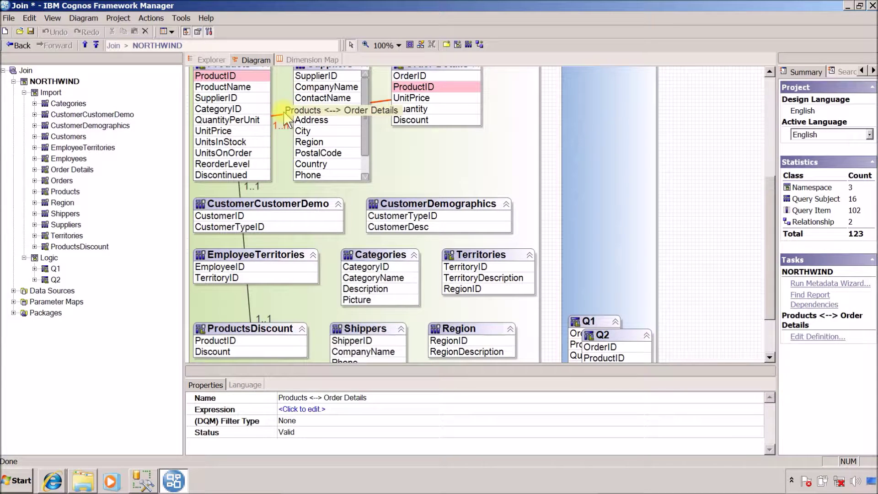
{"action": "key", "text": "Delete"}
{"action": "left_click", "coordinate": [240, 191]}
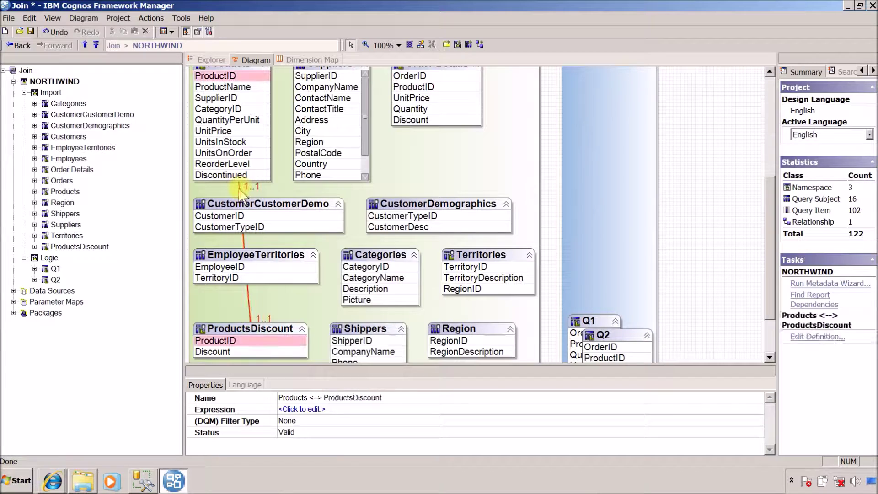
{"action": "key", "text": "Delete"}
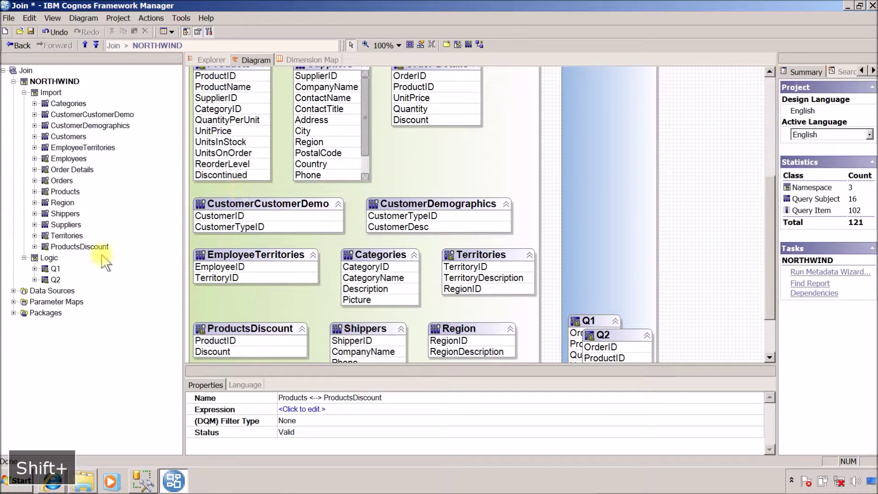
Delete the query subjects Q1 and Q2 from the Logic namespace, accepting the generated corrections
{"action": "left_click", "coordinate": [54, 269]}
{"action": "right_click", "coordinate": [49, 273]}
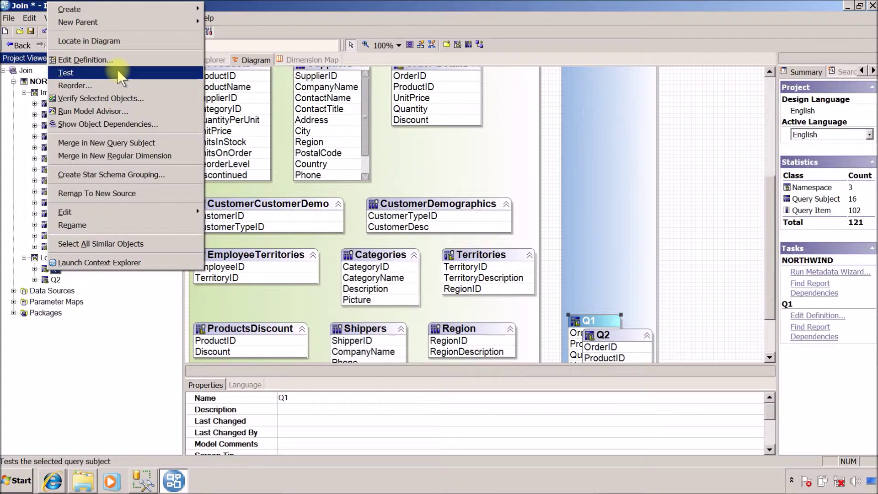
{"action": "mouse_move", "coordinate": [129, 213]}
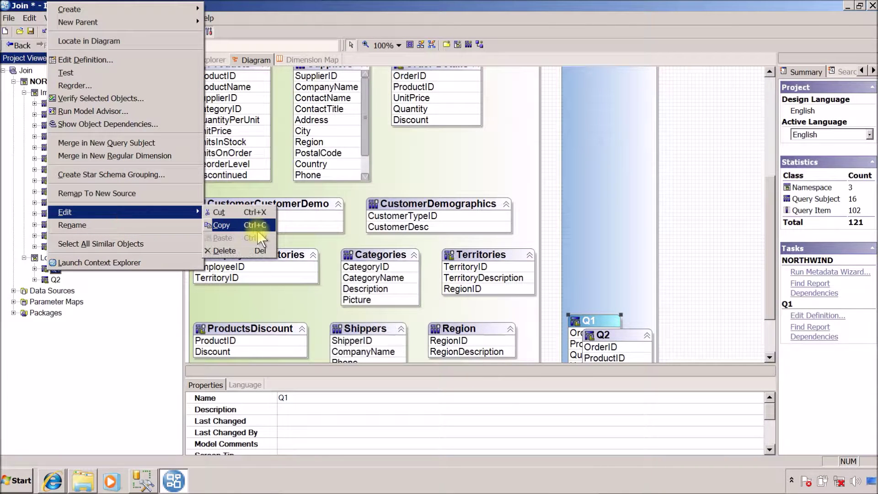
{"action": "left_click", "coordinate": [249, 251]}
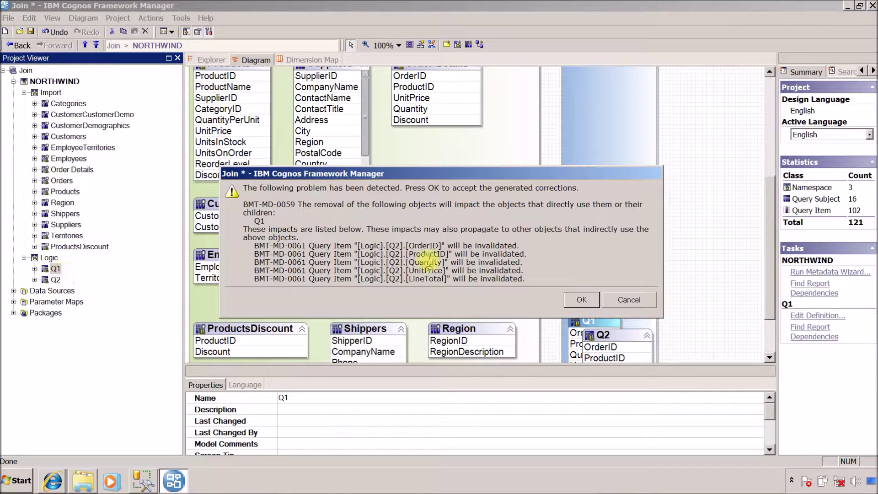
{"action": "left_click", "coordinate": [583, 299]}
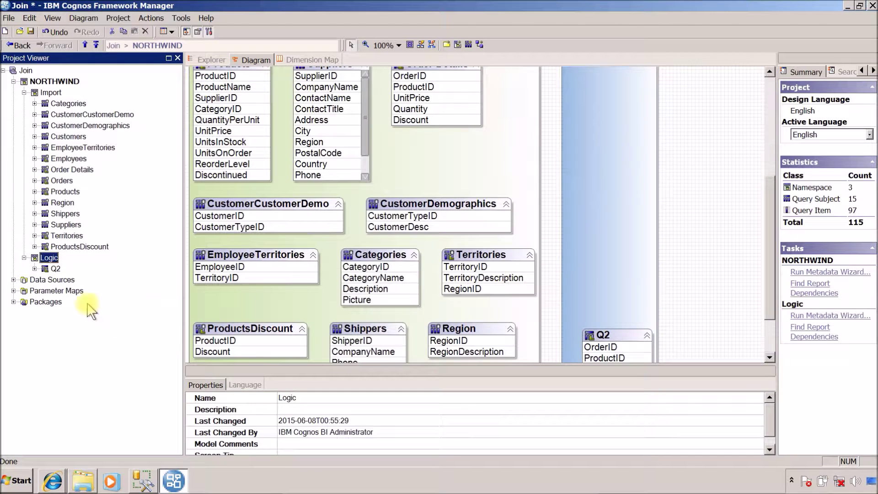
{"action": "left_click", "coordinate": [55, 268]}
{"action": "key", "text": "shift+Delete"}
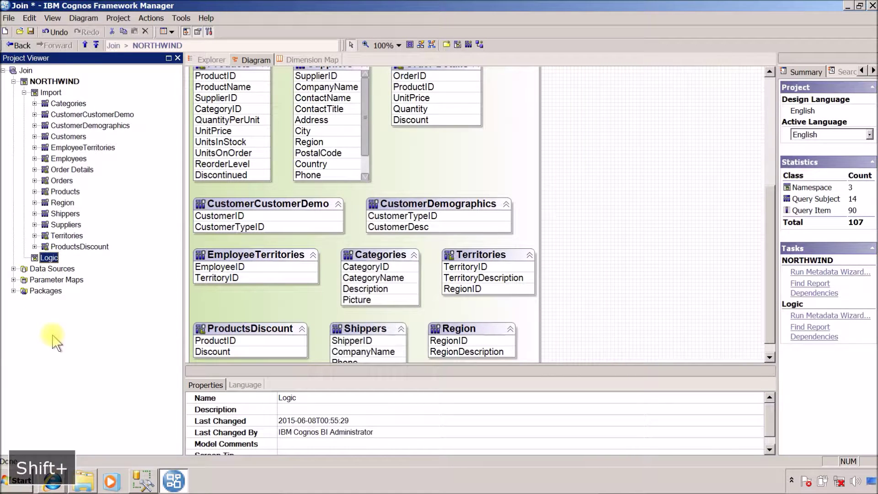
Publish the NORTHWIND package to Public Folders in the IBM Cognos 10 Content Store, overwriting the existing package, and finish the wizard
{"action": "left_click", "coordinate": [13, 291]}
{"action": "left_click", "coordinate": [53, 302]}
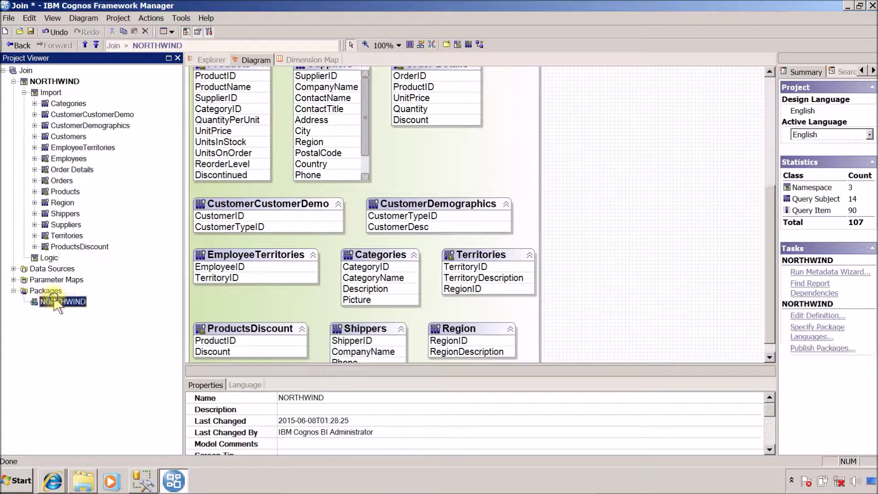
{"action": "right_click", "coordinate": [54, 302]}
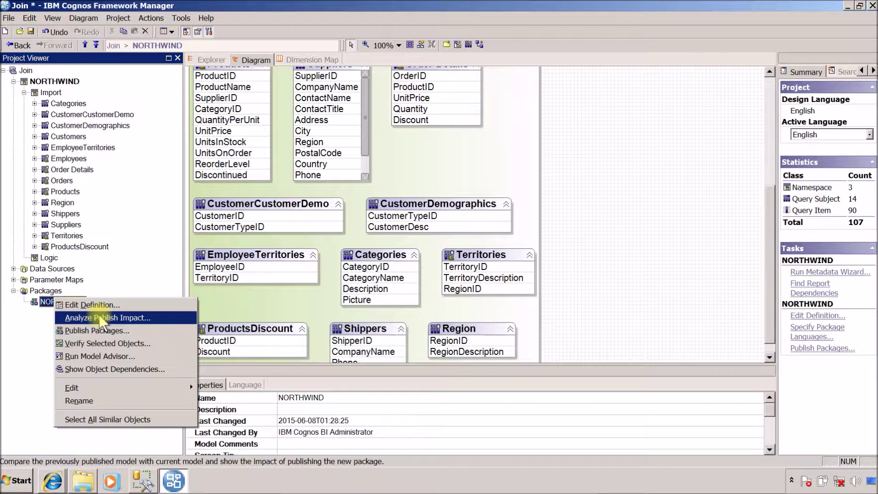
{"action": "left_click", "coordinate": [112, 329]}
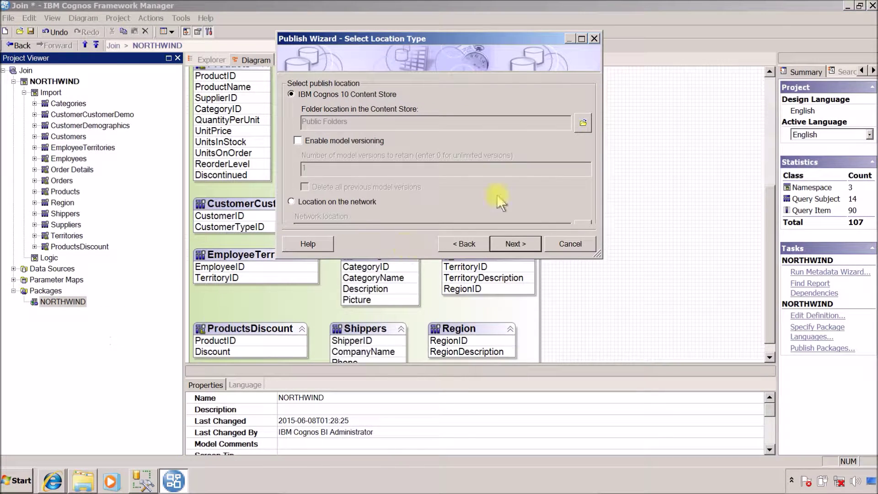
{"action": "left_click", "coordinate": [512, 243]}
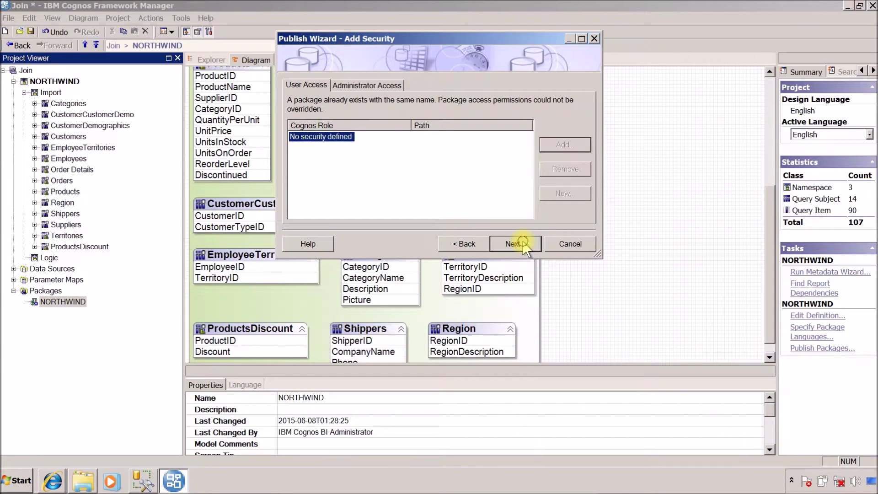
{"action": "left_click", "coordinate": [513, 244]}
{"action": "left_click", "coordinate": [522, 240]}
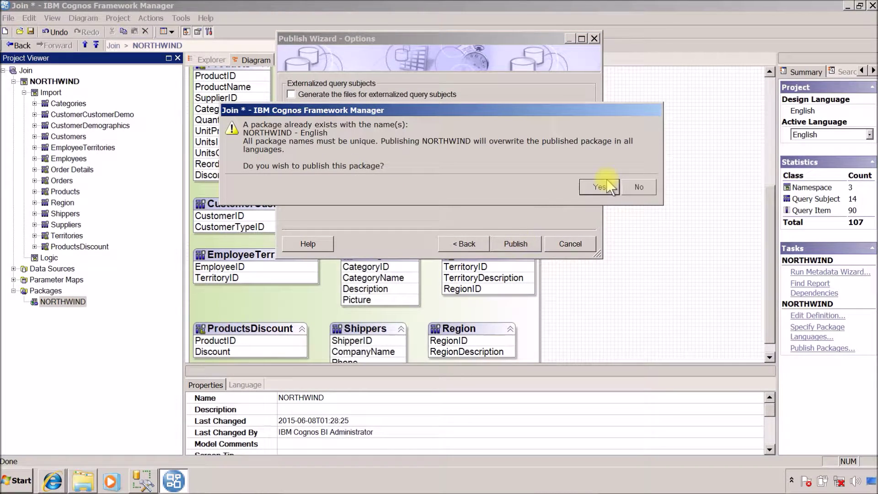
{"action": "left_click", "coordinate": [602, 184]}
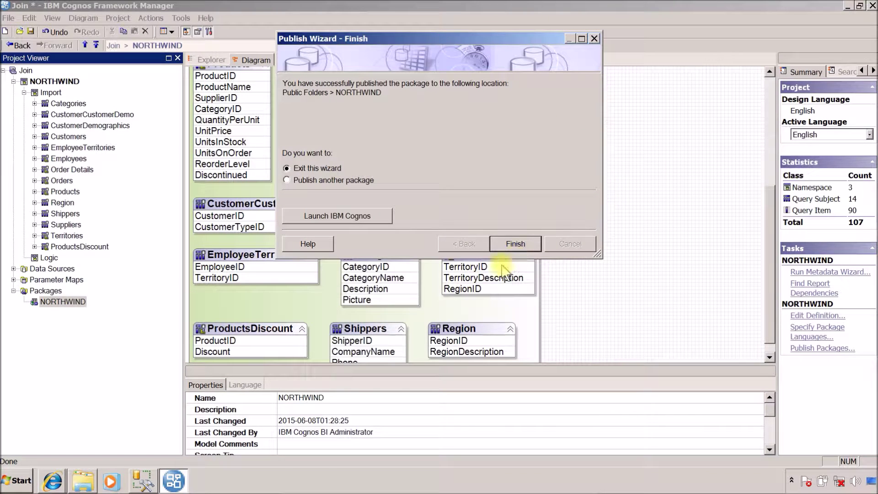
{"action": "left_click", "coordinate": [512, 243]}
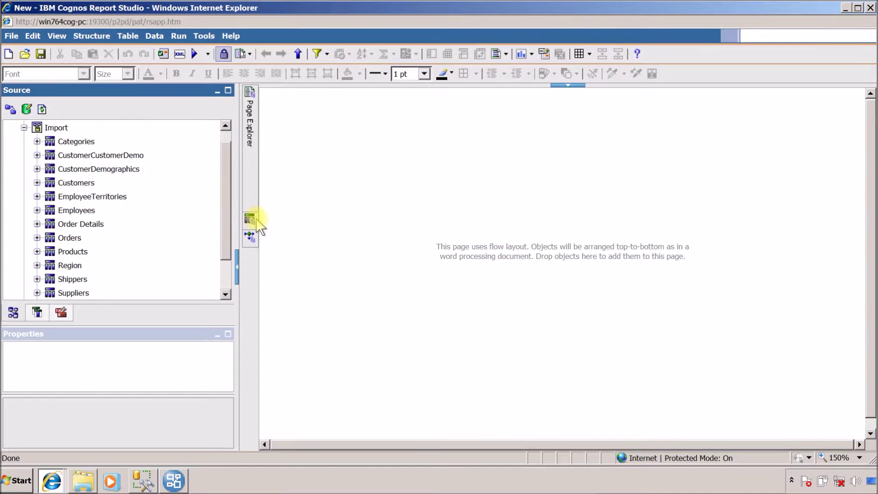
In the blank report in IBM Cognos Report Studio, add a new query to the report's queries and open it
{"action": "left_click", "coordinate": [249, 219]}
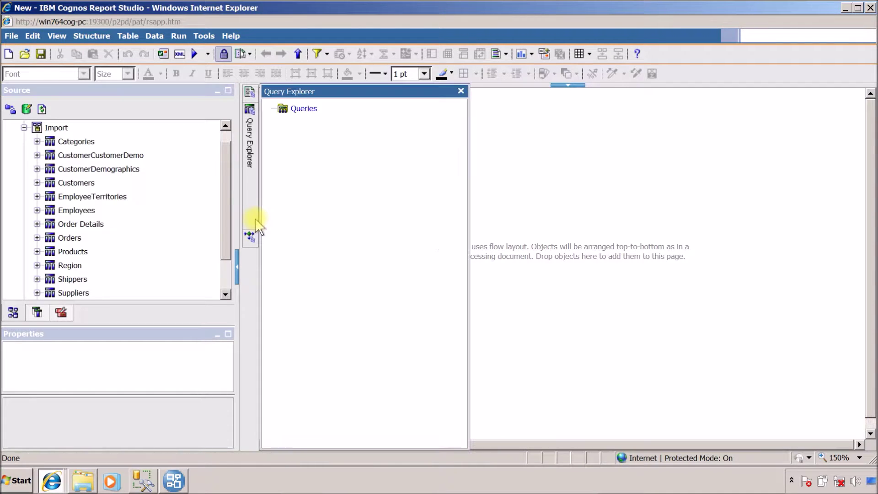
{"action": "left_click", "coordinate": [299, 112]}
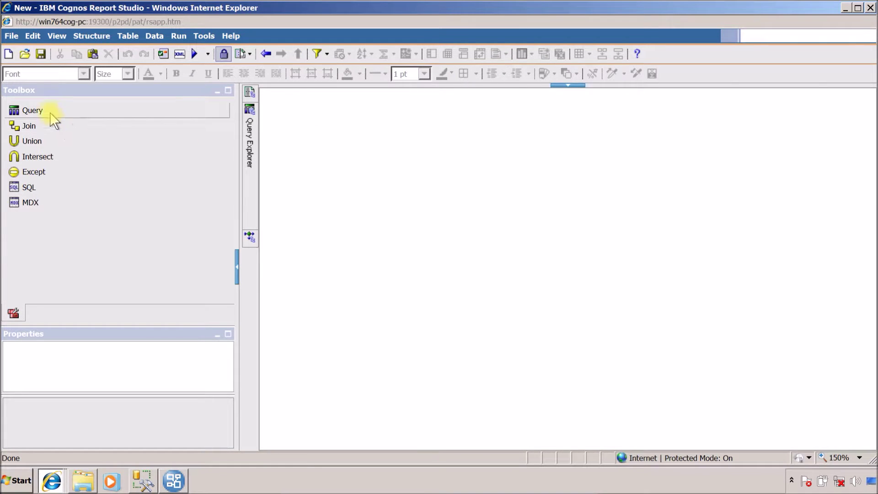
{"action": "left_click_drag", "start_coordinate": [45, 111], "coordinate": [336, 137]}
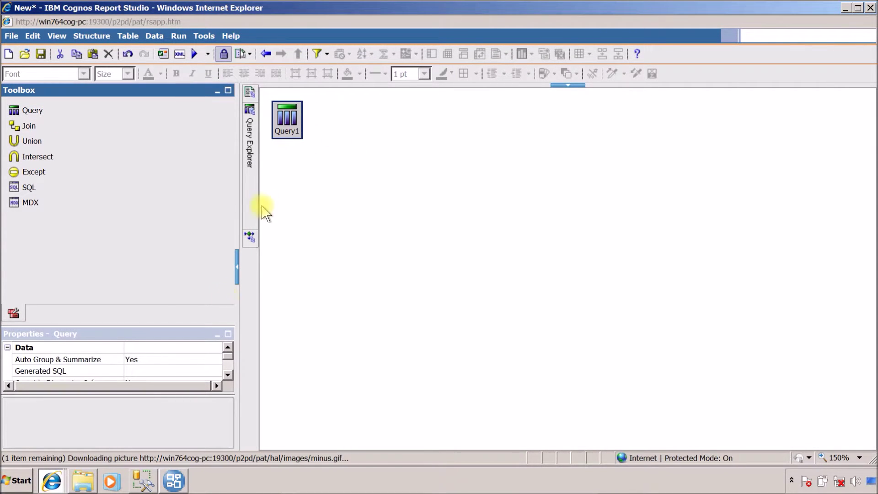
{"action": "left_click", "coordinate": [289, 124]}
{"action": "double_click", "coordinate": [289, 123]}
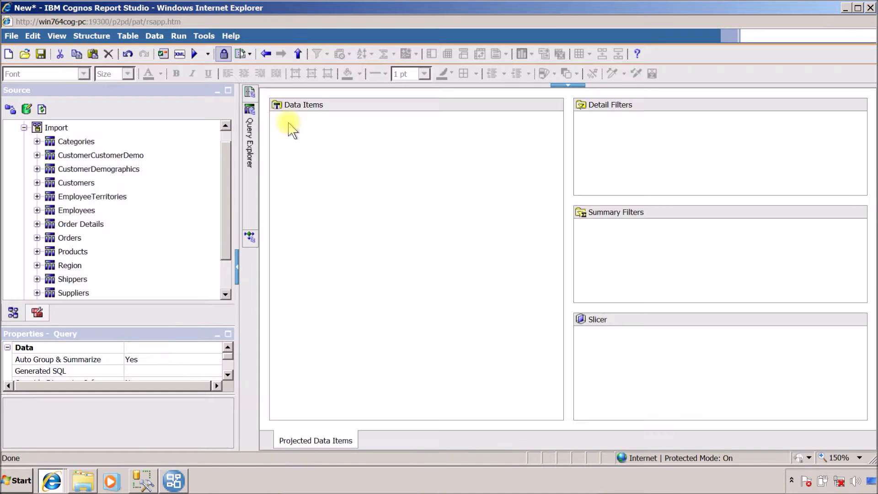
Add OrderID, ProductID and Quantity from Order Details to the query's data items
{"action": "left_click", "coordinate": [37, 223]}
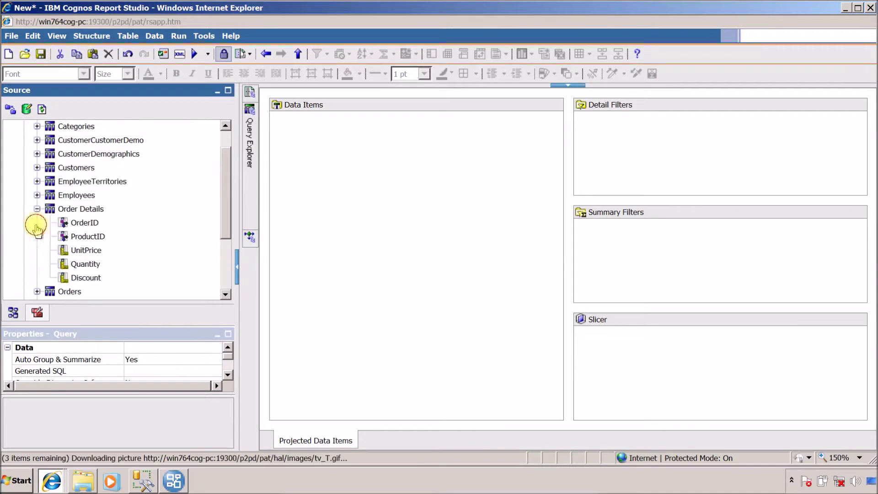
{"action": "left_click_drag", "start_coordinate": [75, 222], "coordinate": [356, 185]}
{"action": "left_click_drag", "start_coordinate": [99, 236], "coordinate": [365, 231]}
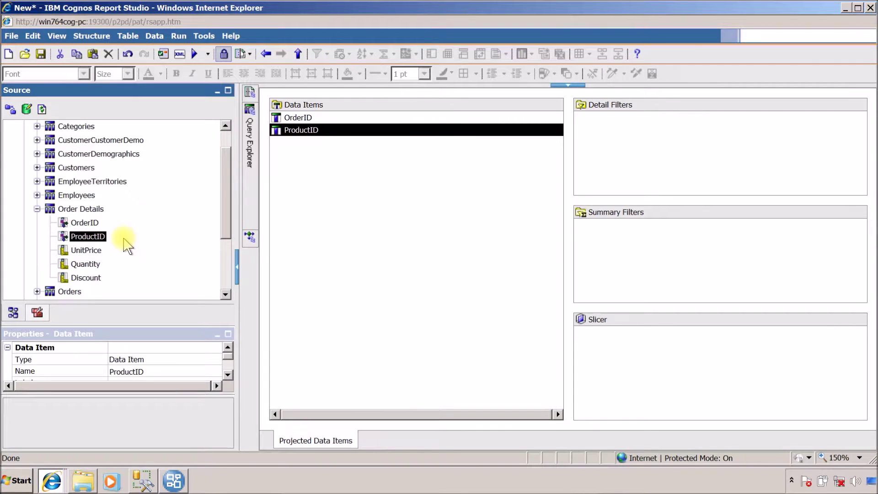
{"action": "left_click_drag", "start_coordinate": [85, 264], "coordinate": [378, 228]}
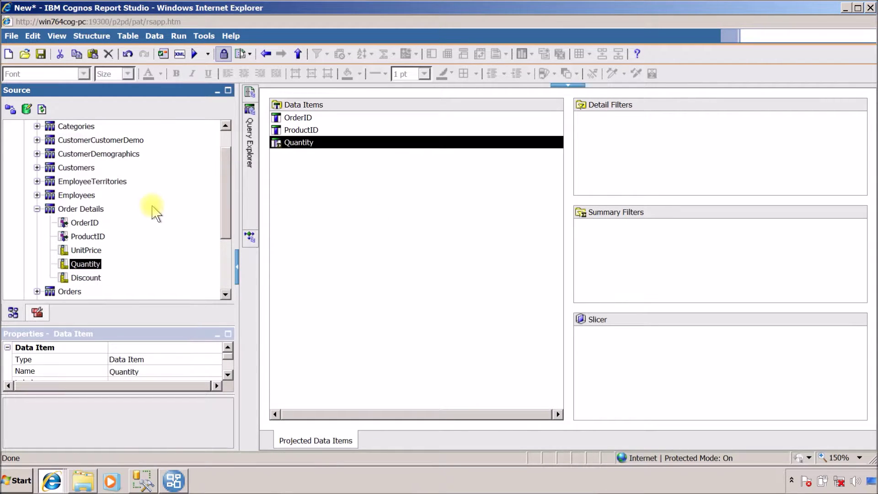
{"action": "left_click", "coordinate": [37, 209]}
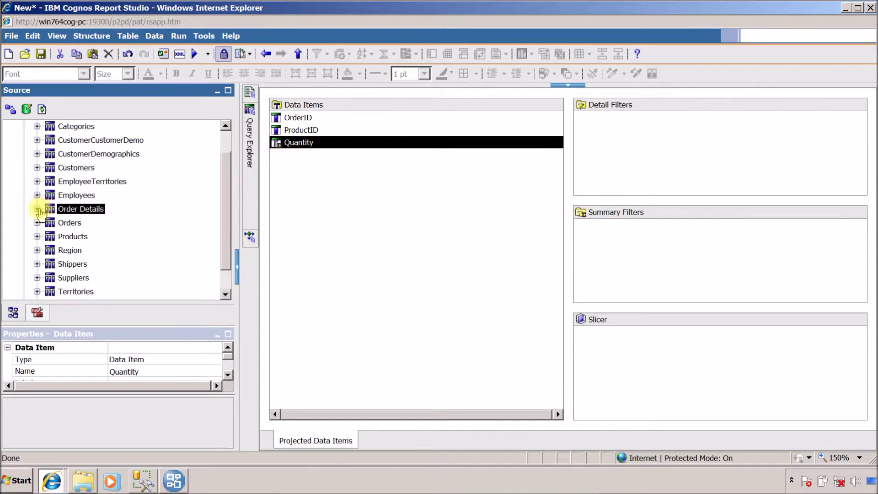
Return to the overview of all queries and display the full properties of Query1
{"action": "mouse_move", "coordinate": [252, 134]}
{"action": "left_click", "coordinate": [305, 108]}
{"action": "left_click", "coordinate": [305, 124]}
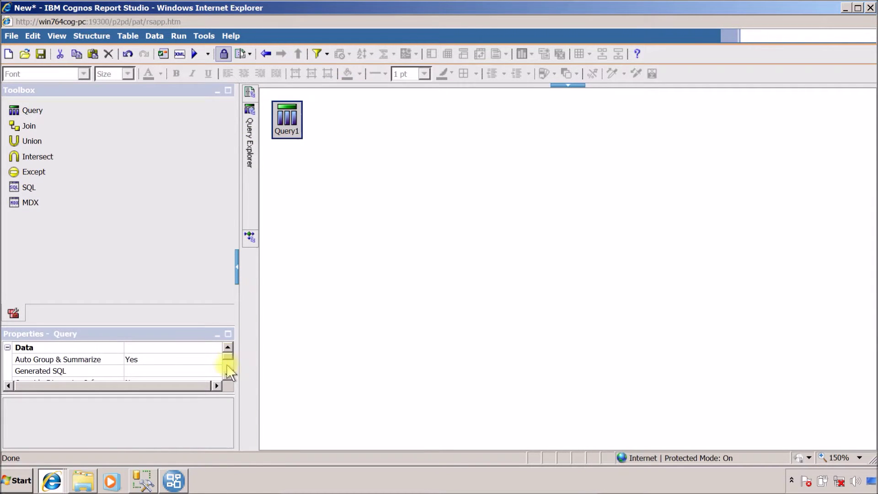
{"action": "left_click", "coordinate": [227, 331]}
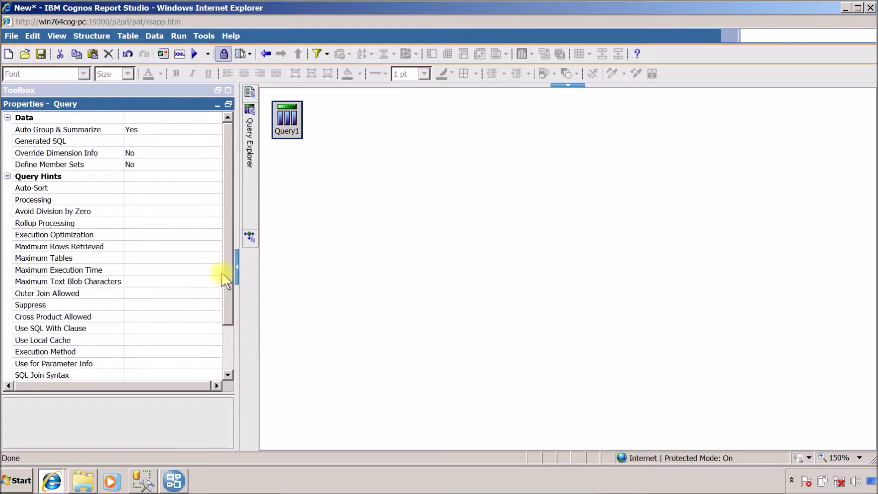
{"action": "left_click_drag", "start_coordinate": [229, 274], "coordinate": [229, 334]}
Rename Query1 as Q_OrderDetails, dismissing the property descriptions error
{"action": "left_click", "coordinate": [205, 365]}
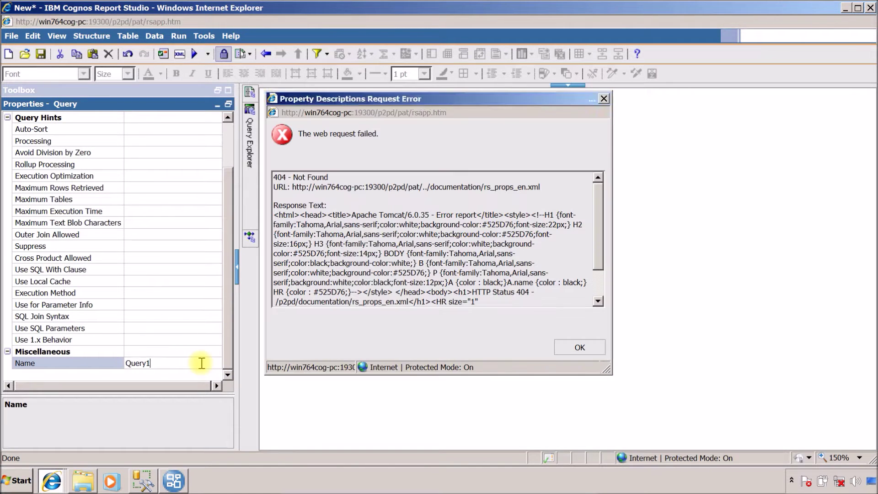
{"action": "left_click", "coordinate": [201, 363]}
{"action": "type", "text": "q"}
{"action": "key", "text": "Caps_Lock"}
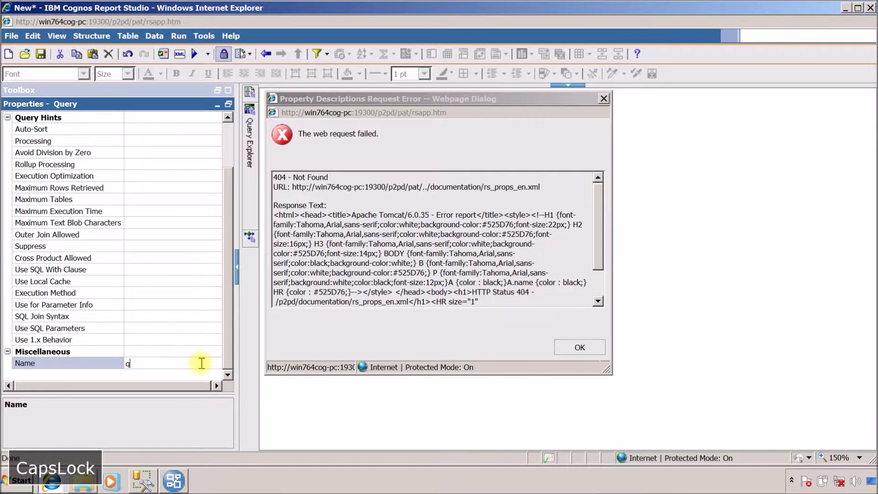
{"action": "key", "text": "Caps_Lock"}
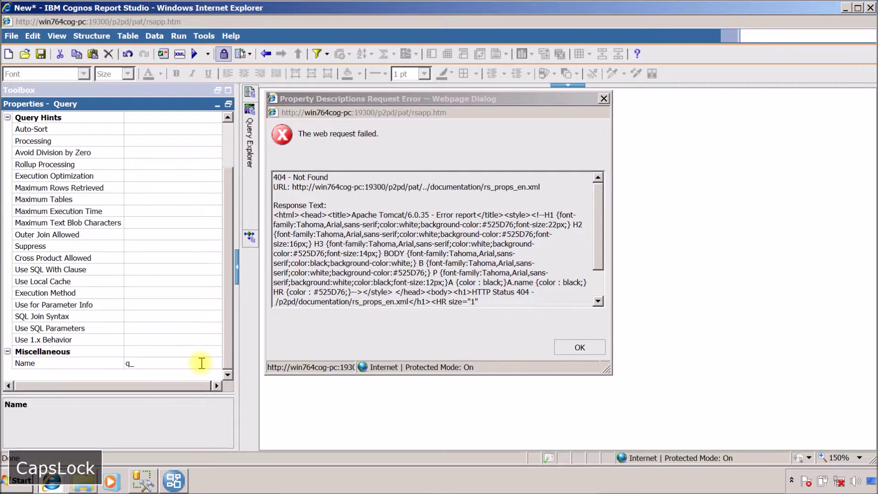
{"action": "left_click", "coordinate": [579, 347]}
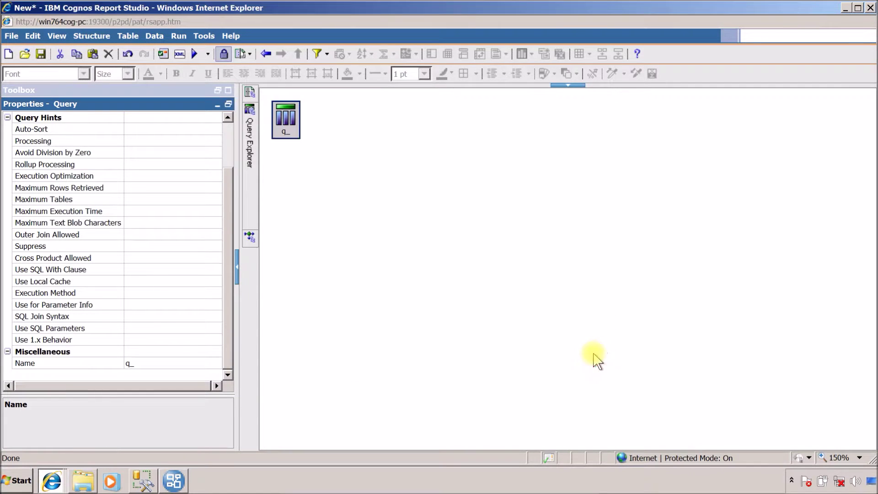
{"action": "left_click", "coordinate": [183, 363]}
{"action": "left_click", "coordinate": [186, 364]}
{"action": "key", "text": "Caps_Lock"}
{"action": "type", "text": "Q"}
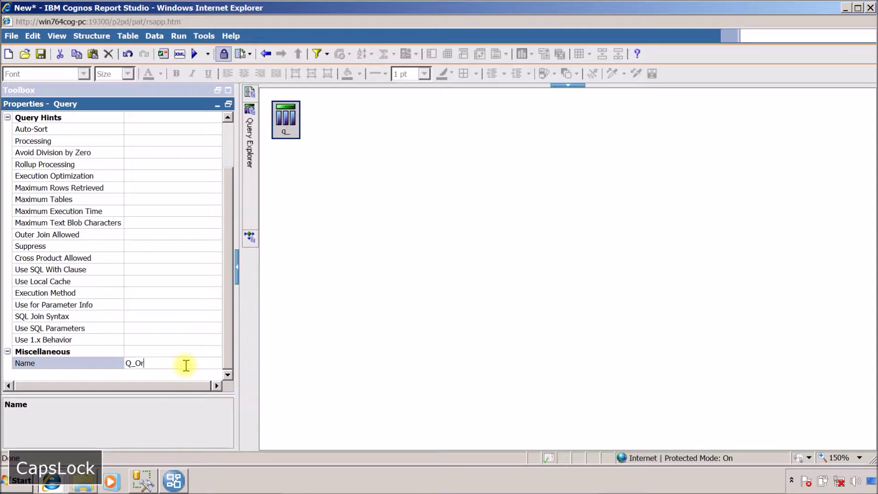
{"action": "type", "text": "_OrderDetails"}
{"action": "key", "text": "Return"}
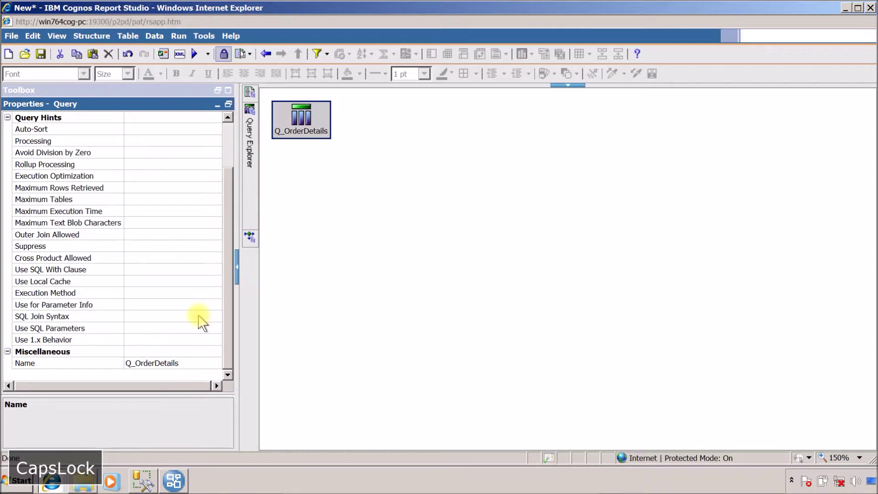
Add a second query below Q_OrderDetails
{"action": "left_click", "coordinate": [227, 105]}
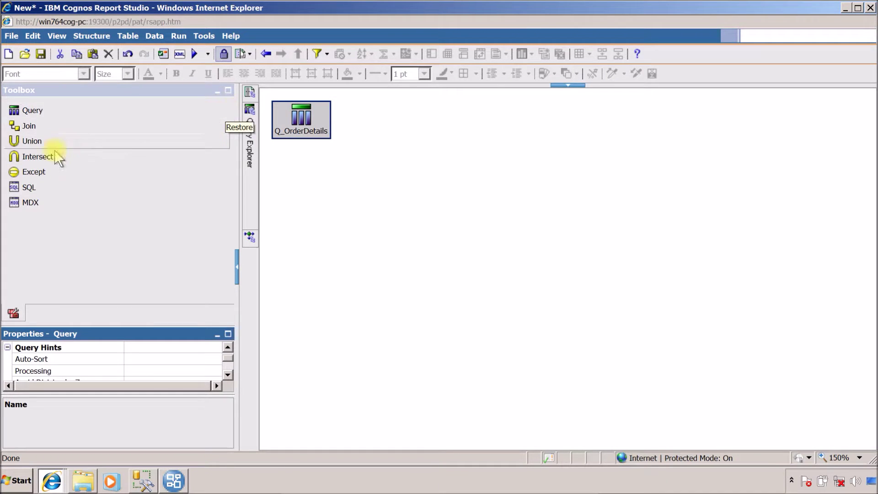
{"action": "left_click", "coordinate": [37, 112]}
{"action": "left_click_drag", "start_coordinate": [287, 199], "coordinate": [289, 192]}
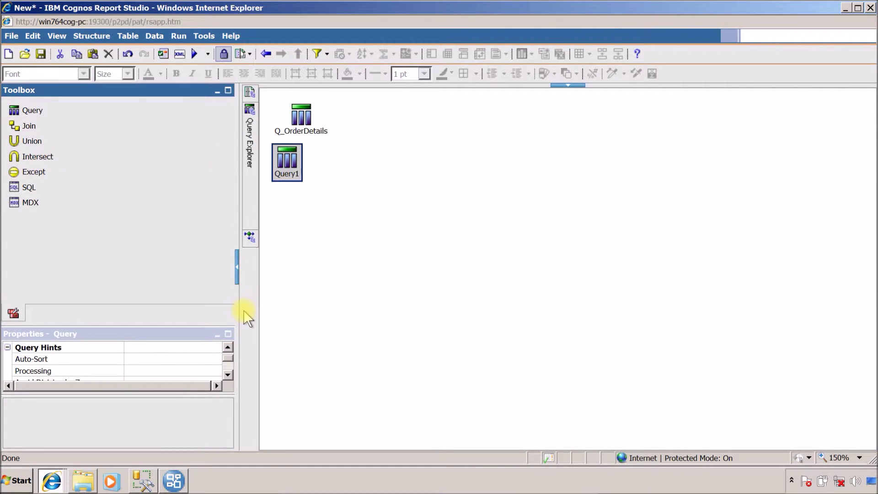
Rename the second query, below Q_OrderDetails, as Q_Product
{"action": "left_click", "coordinate": [230, 334]}
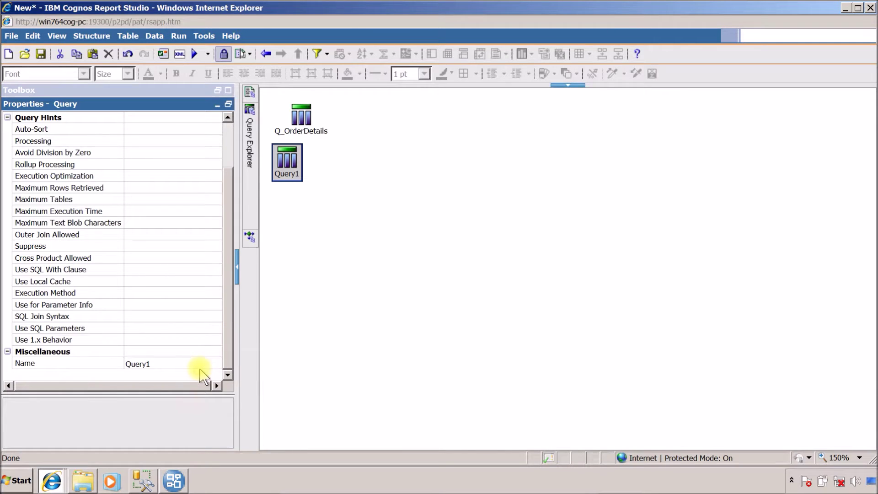
{"action": "left_click", "coordinate": [198, 364]}
{"action": "key", "text": "Caps_Lock"}
{"action": "type", "text": "Q"}
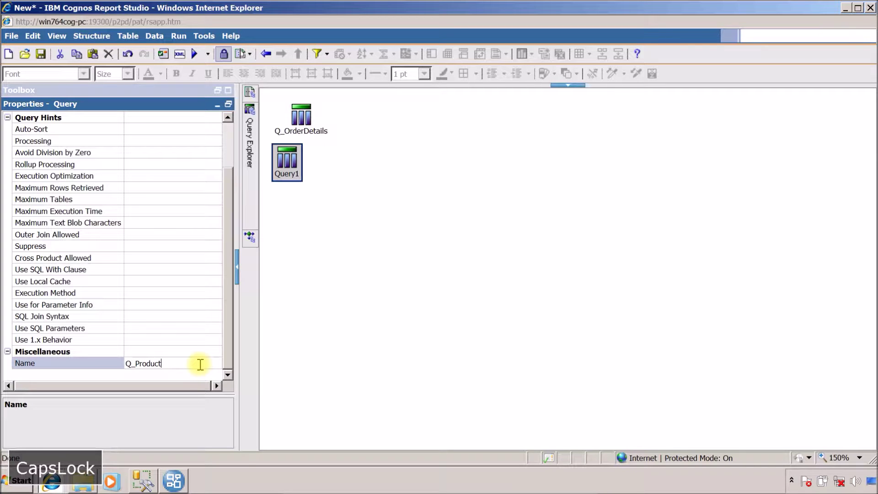
{"action": "type", "text": "_Product"}
{"action": "key", "text": "Caps_Lock"}
{"action": "key", "text": "Return"}
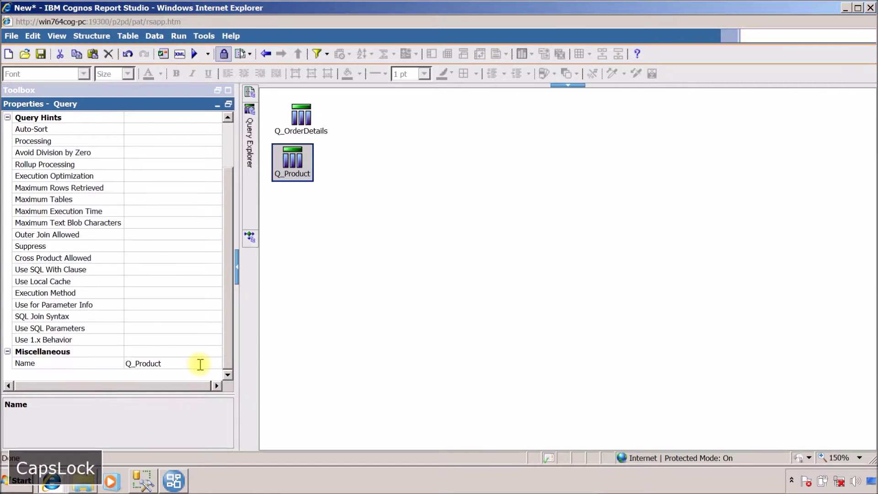
Add a third query below Q_Product
{"action": "left_click", "coordinate": [228, 90]}
{"action": "left_click_drag", "start_coordinate": [50, 110], "coordinate": [302, 226]}
{"action": "left_click", "coordinate": [229, 92]}
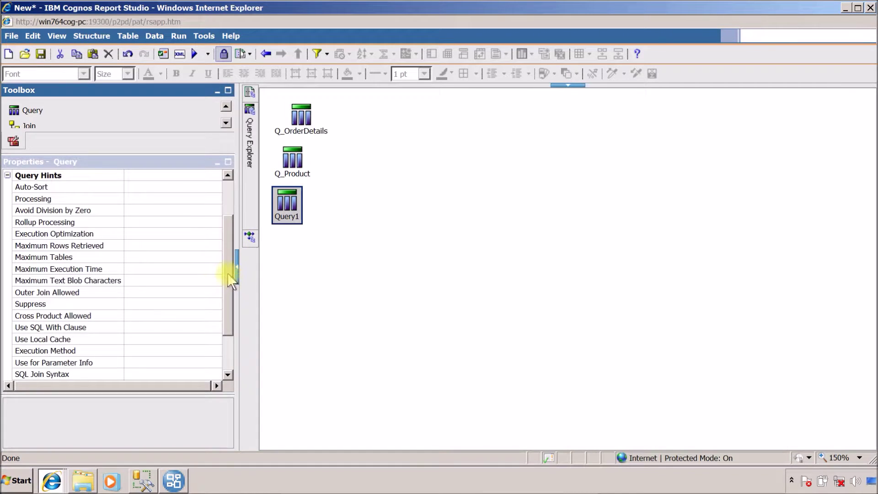
Rename the third query as Q_ProductDiscount
{"action": "left_click_drag", "start_coordinate": [228, 275], "coordinate": [225, 336]}
{"action": "left_click", "coordinate": [189, 362]}
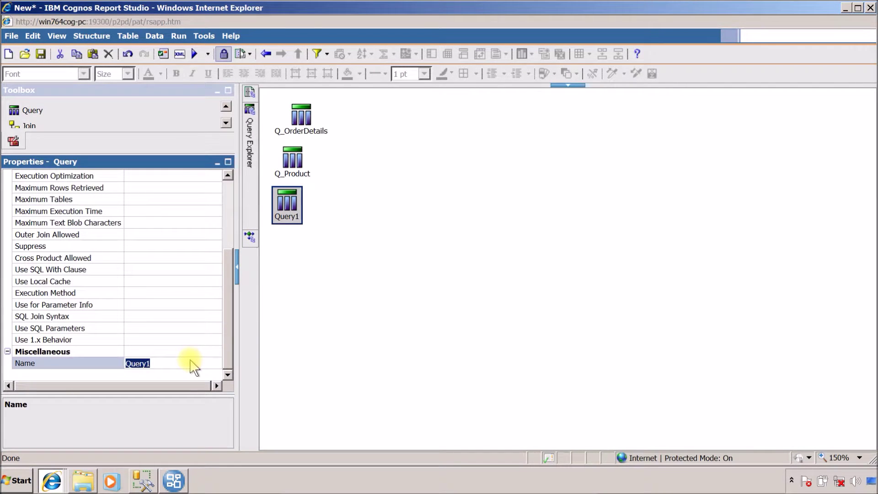
{"action": "key", "text": "Caps_Lock"}
{"action": "type", "text": "Q"}
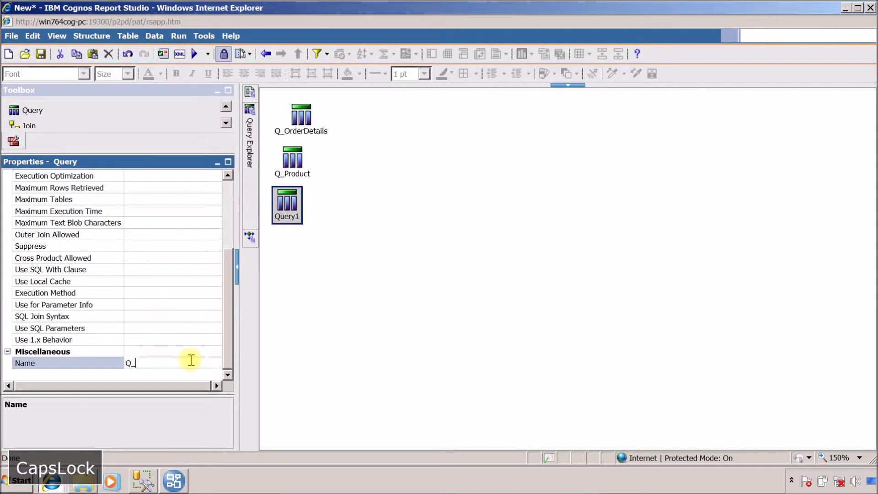
{"action": "type", "text": "_"}
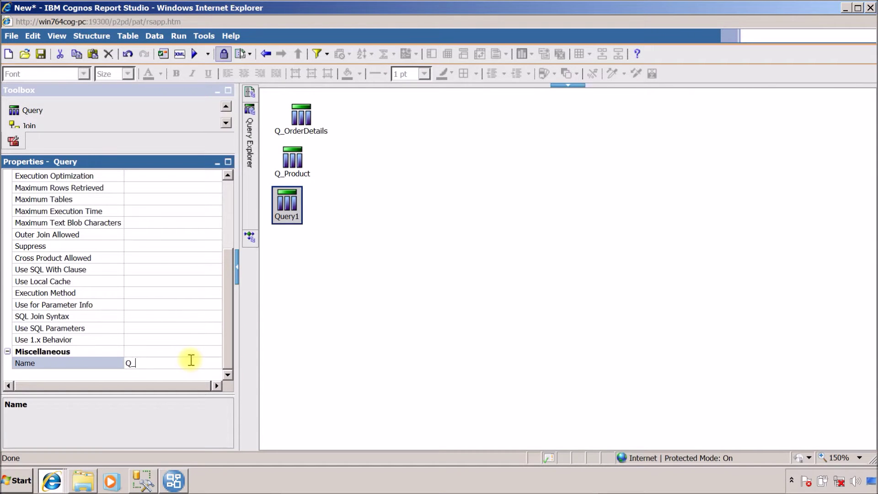
{"action": "type", "text": "O"}
{"action": "key", "text": "Caps_Lock"}
{"action": "type", "text": "r"}
{"action": "key", "text": "BackSpace"}
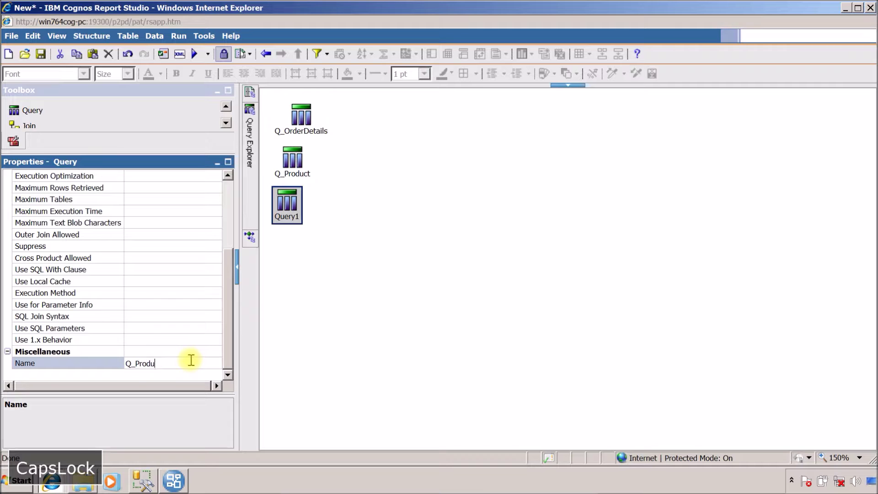
{"action": "type", "text": "roductDe"}
{"action": "key", "text": "BackSpace"}
{"action": "type", "text": "iscount"}
{"action": "key", "text": "Return"}
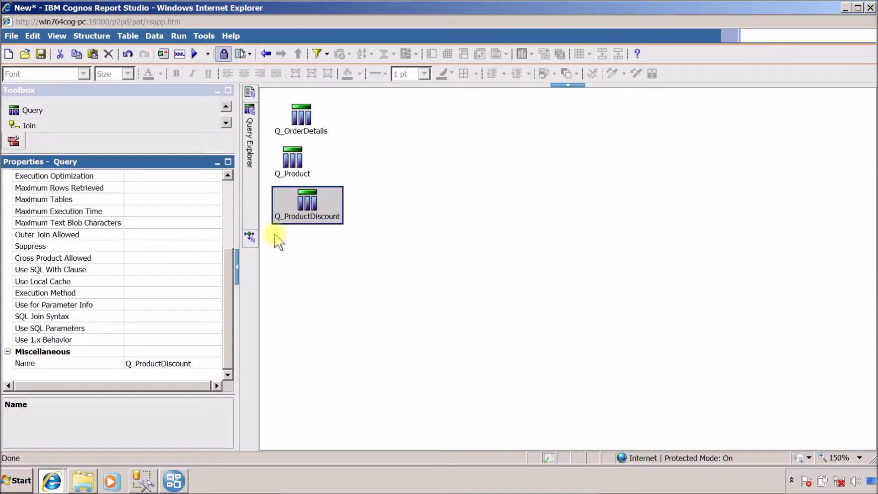
Open Q_Product and add ProductID and UnitPrice from the Products table to its data items
{"action": "scroll", "coordinate": [224, 192], "scroll_direction": "up", "scroll_amount": 5}
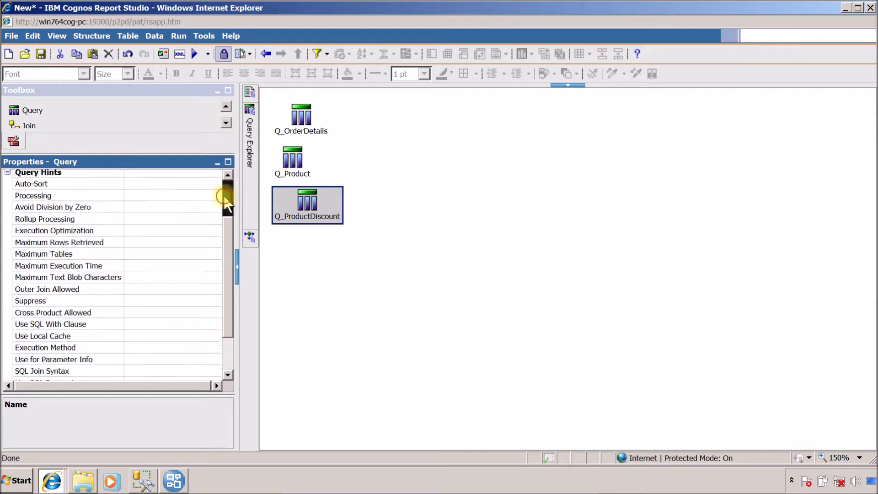
{"action": "left_click", "coordinate": [228, 161]}
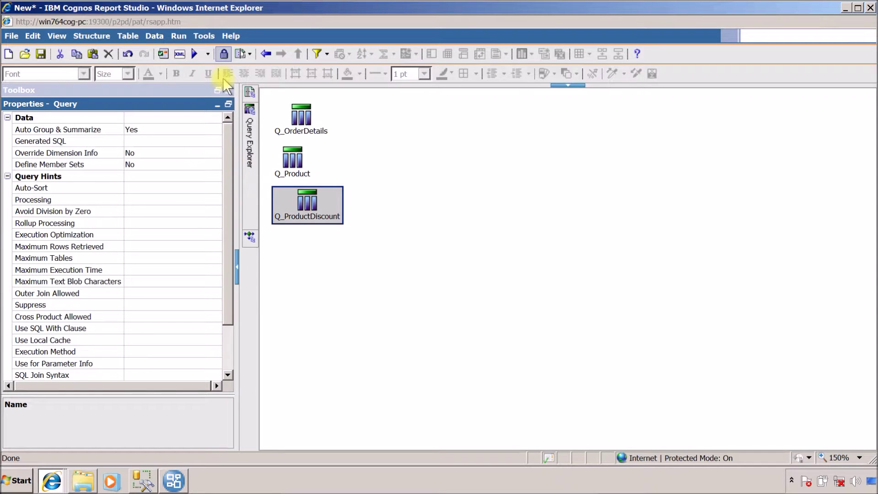
{"action": "left_click", "coordinate": [227, 104]}
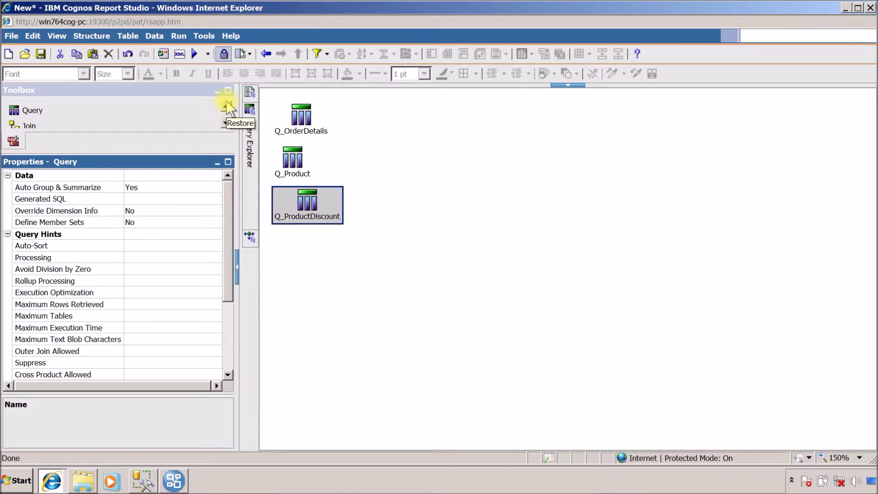
{"action": "double_click", "coordinate": [290, 168]}
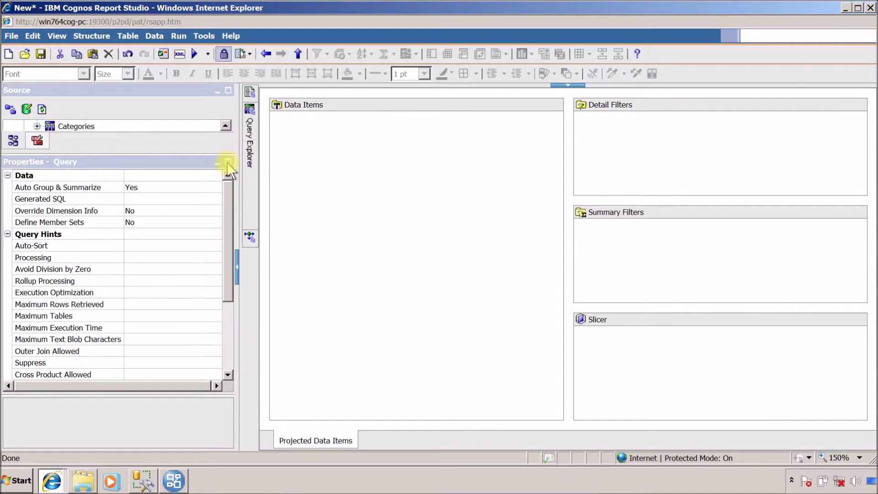
{"action": "left_click", "coordinate": [227, 90]}
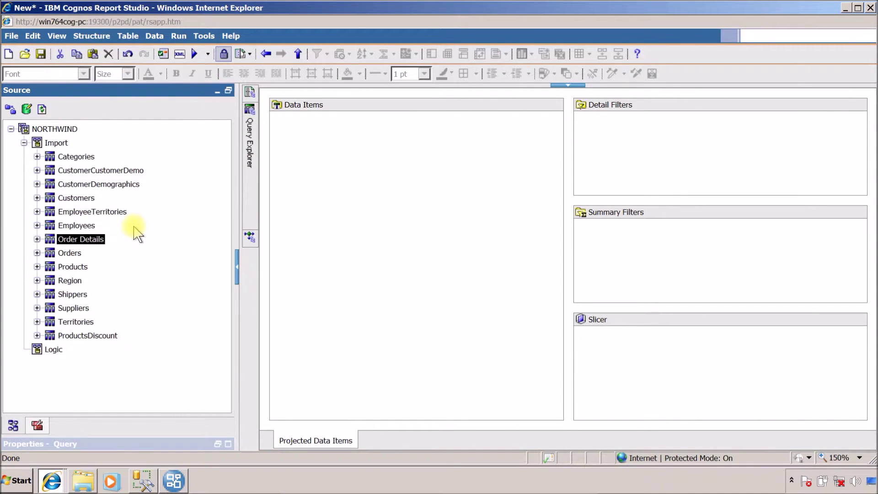
{"action": "left_click", "coordinate": [38, 267]}
{"action": "left_click_drag", "start_coordinate": [99, 270], "coordinate": [295, 281]}
{"action": "left_click_drag", "start_coordinate": [95, 330], "coordinate": [384, 303]}
Open Q_ProductDiscount and add ProductID and Discount from the ProductsDiscount table to its data items
{"action": "mouse_move", "coordinate": [253, 105]}
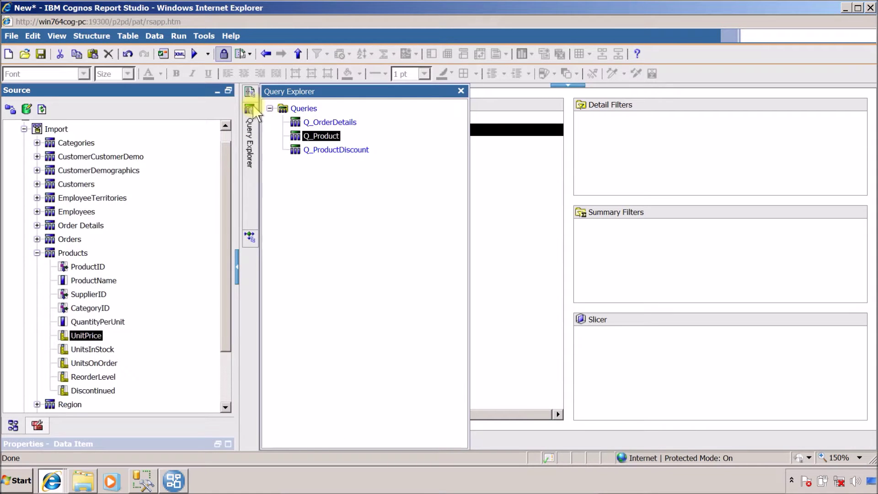
{"action": "left_click", "coordinate": [348, 151]}
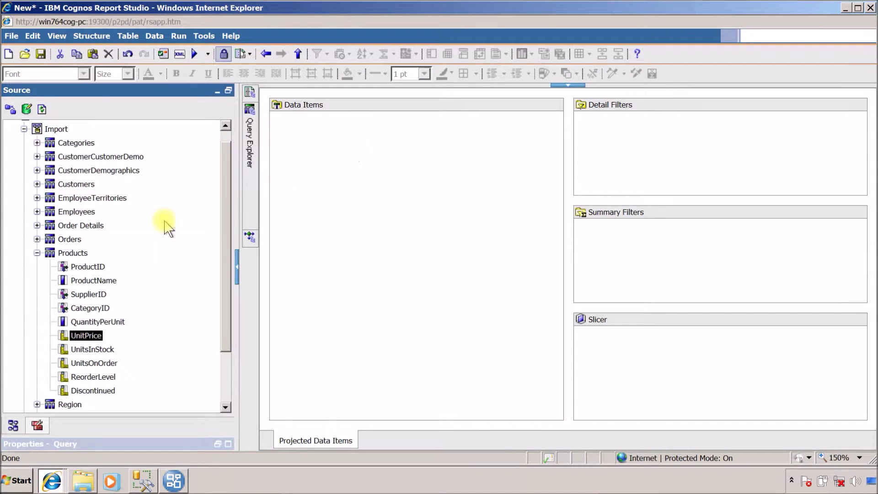
{"action": "left_click", "coordinate": [37, 252]}
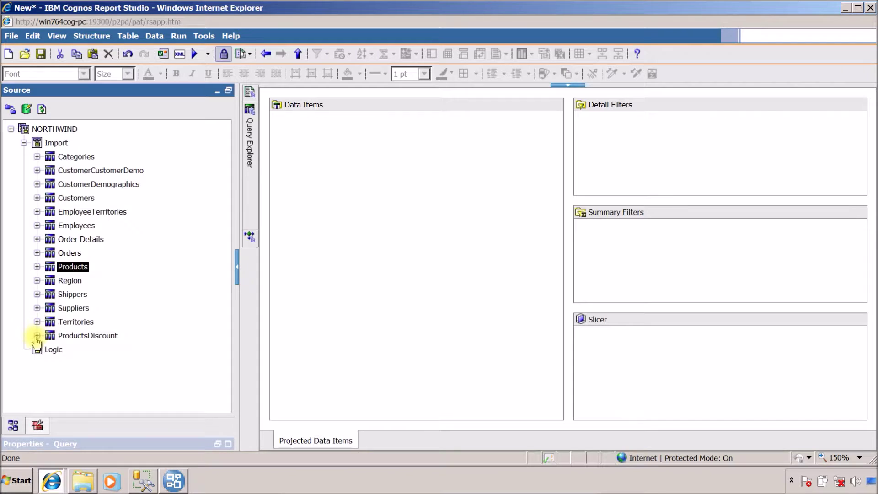
{"action": "left_click", "coordinate": [37, 335]}
{"action": "left_click_drag", "start_coordinate": [79, 352], "coordinate": [338, 298]}
{"action": "left_click", "coordinate": [85, 362]}
{"action": "left_click_drag", "start_coordinate": [90, 377], "coordinate": [334, 304]}
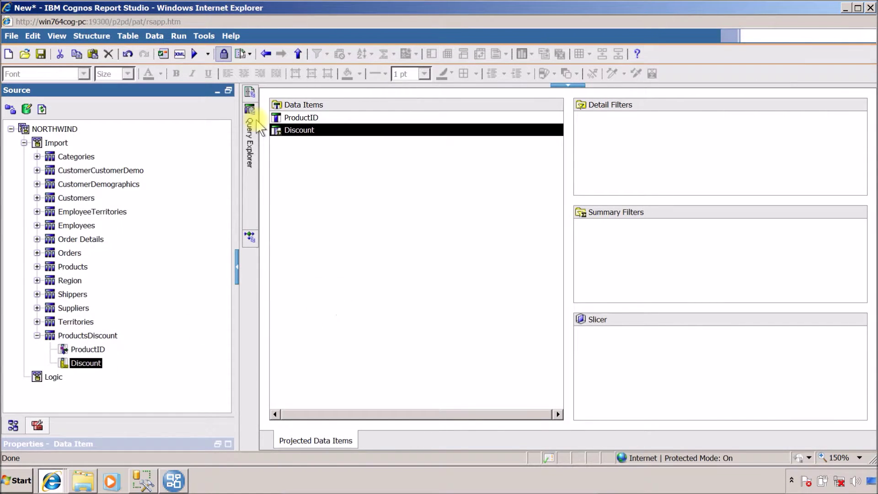
Return to the overview of all queries and add a join that takes Q_OrderDetails and Q_Product as its inputs
{"action": "mouse_move", "coordinate": [259, 127]}
{"action": "left_click", "coordinate": [304, 108]}
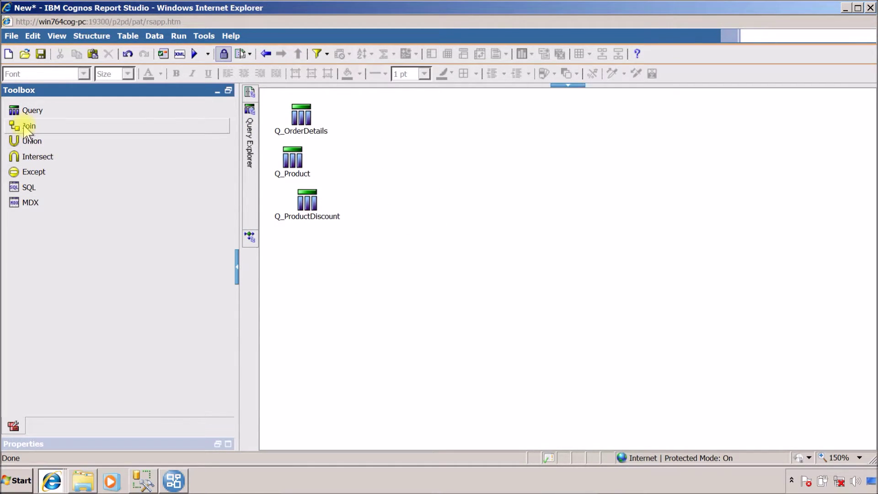
{"action": "left_click_drag", "start_coordinate": [25, 130], "coordinate": [352, 247]}
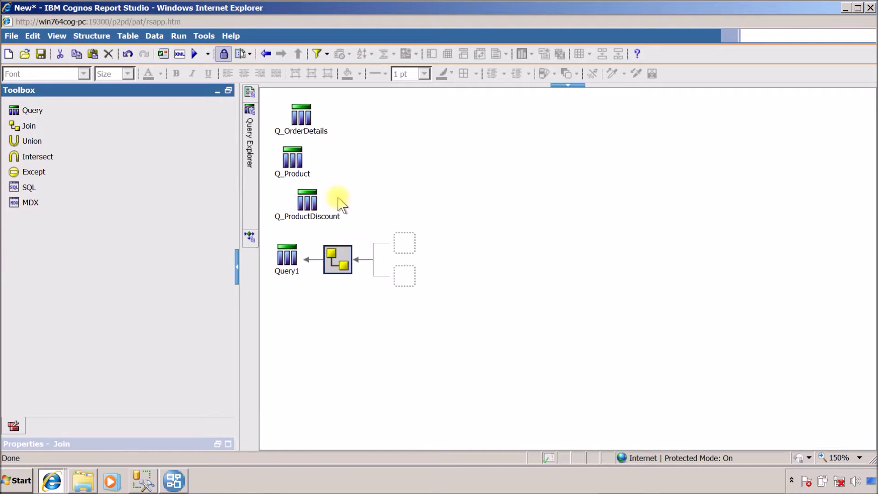
{"action": "left_click_drag", "start_coordinate": [304, 131], "coordinate": [401, 252]}
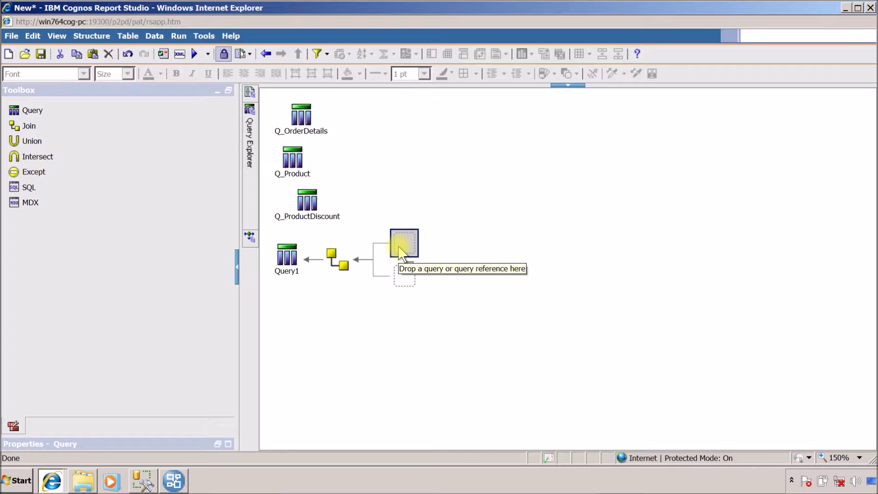
{"action": "left_click_drag", "start_coordinate": [401, 251], "coordinate": [400, 252]}
{"action": "left_click_drag", "start_coordinate": [293, 161], "coordinate": [405, 293]}
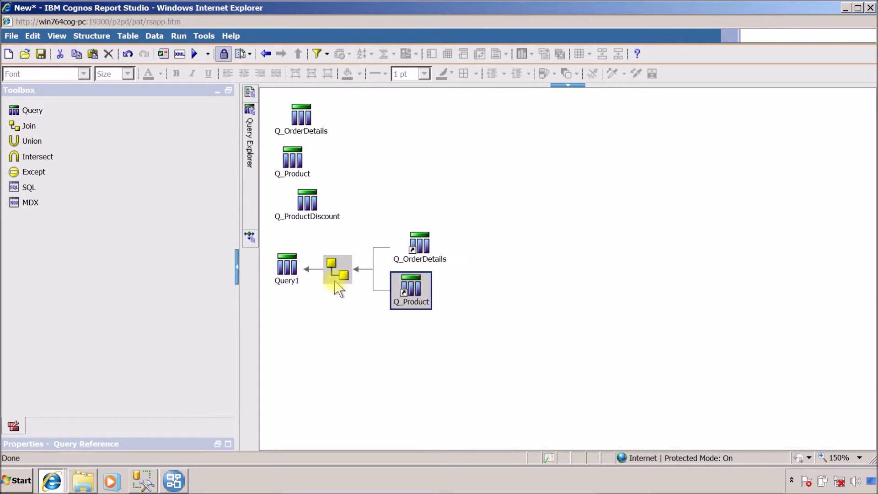
Link ProductID of Q_OrderDetails to ProductID of Q_Product in the join relationship, using 1..n cardinality on both sides
{"action": "left_click", "coordinate": [336, 277]}
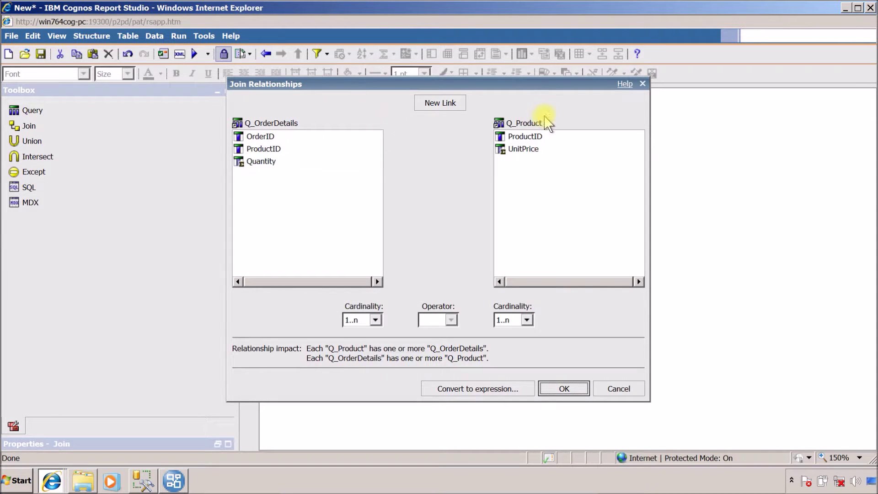
{"action": "left_click", "coordinate": [428, 105]}
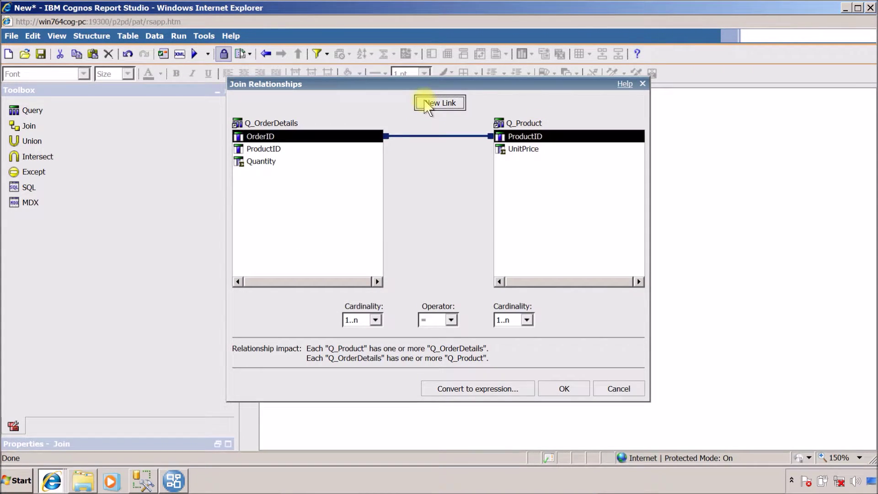
{"action": "left_click", "coordinate": [260, 150]}
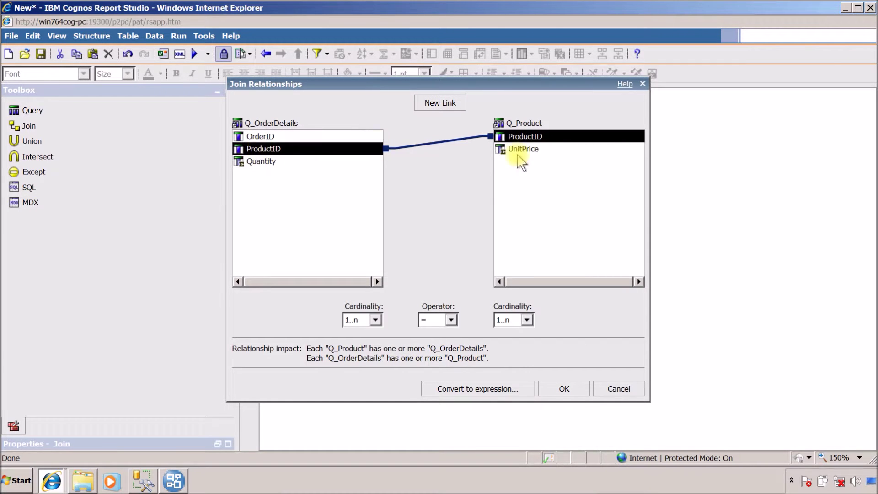
{"action": "left_click", "coordinate": [376, 320]}
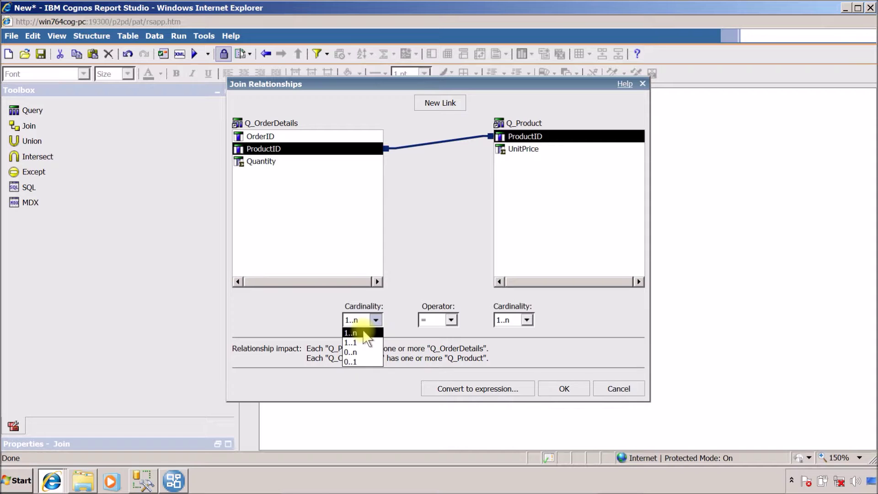
{"action": "left_click", "coordinate": [364, 333]}
{"action": "left_click", "coordinate": [526, 320]}
{"action": "left_click", "coordinate": [527, 320]}
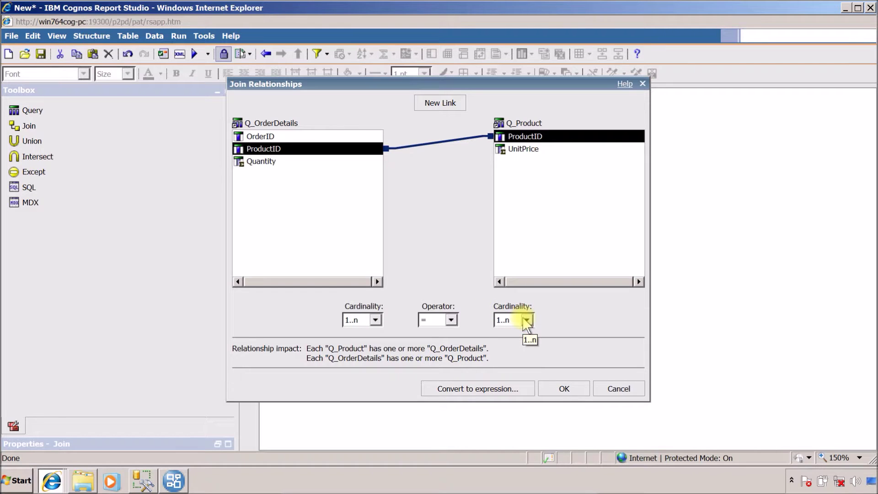
{"action": "left_click", "coordinate": [562, 389]}
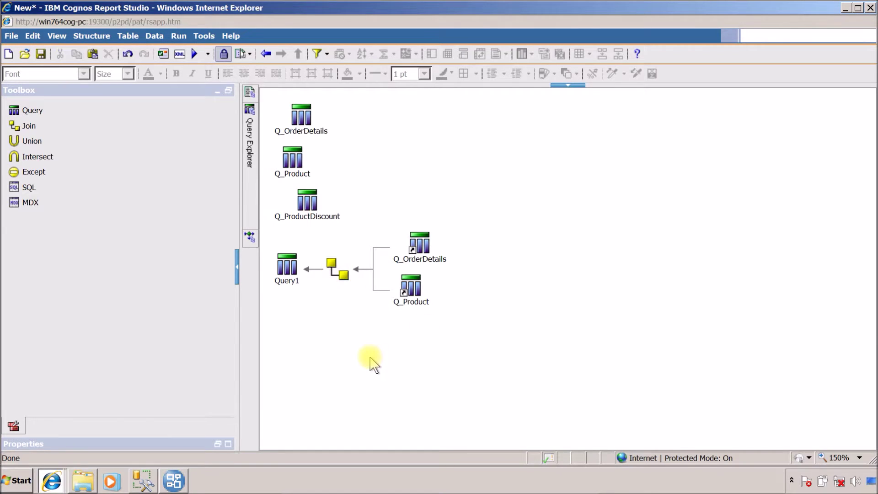
Add a second join with Q_ProductDiscount and Query1 as its inputs, leaving its relationship undefined
{"action": "left_click", "coordinate": [28, 125]}
{"action": "left_click_drag", "start_coordinate": [28, 125], "coordinate": [389, 365]}
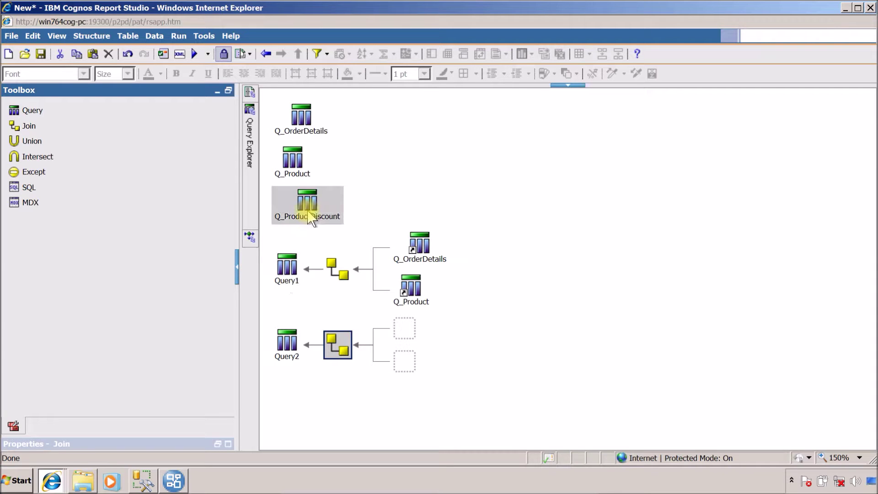
{"action": "left_click_drag", "start_coordinate": [307, 212], "coordinate": [404, 335]}
{"action": "left_click_drag", "start_coordinate": [286, 265], "coordinate": [403, 384]}
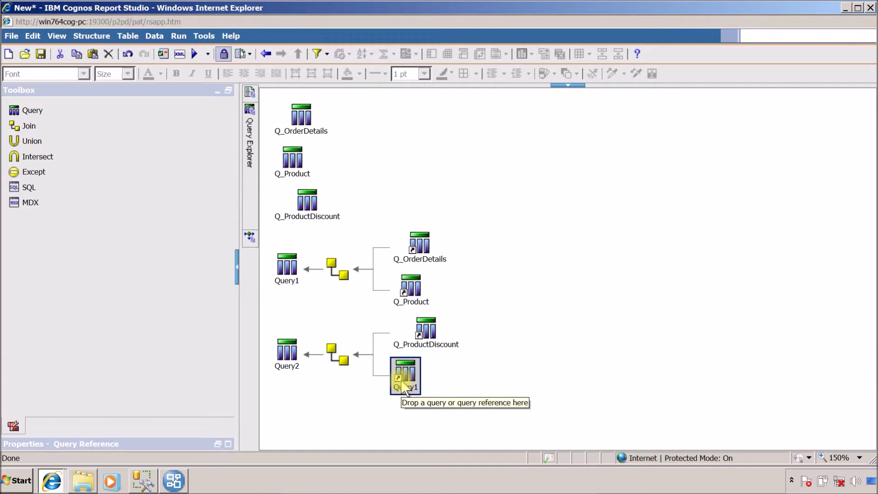
{"action": "double_click", "coordinate": [344, 364]}
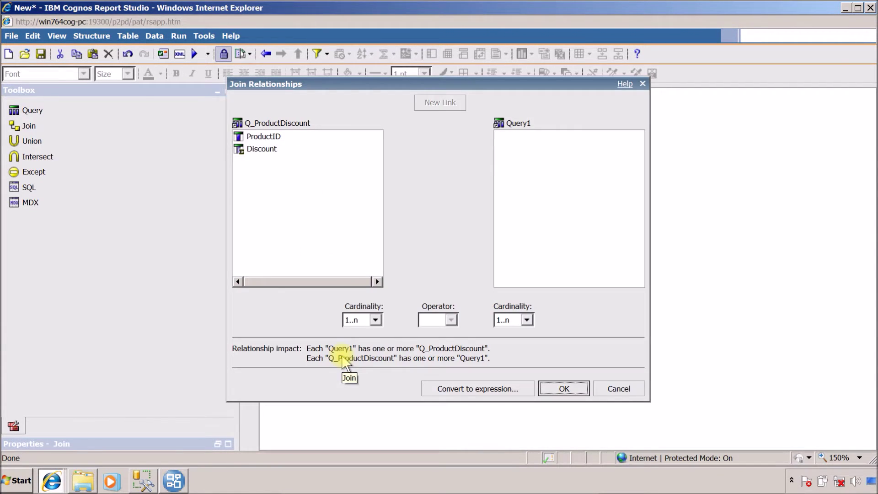
{"action": "left_click", "coordinate": [613, 386]}
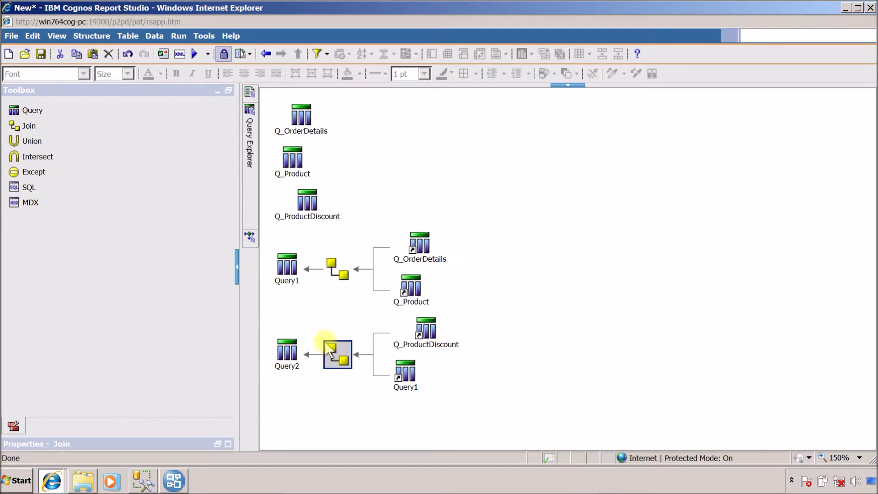
Open Query1 and add OrderID and ProductID from Q_OrderDetails to its data items
{"action": "double_click", "coordinate": [292, 274]}
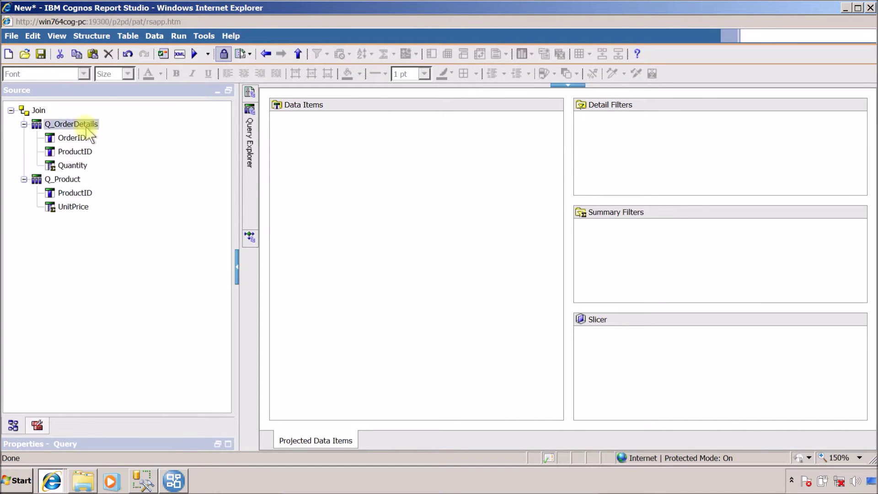
{"action": "left_click_drag", "start_coordinate": [71, 139], "coordinate": [342, 180]}
{"action": "left_click", "coordinate": [74, 151]}
{"action": "left_click_drag", "start_coordinate": [123, 156], "coordinate": [388, 187]}
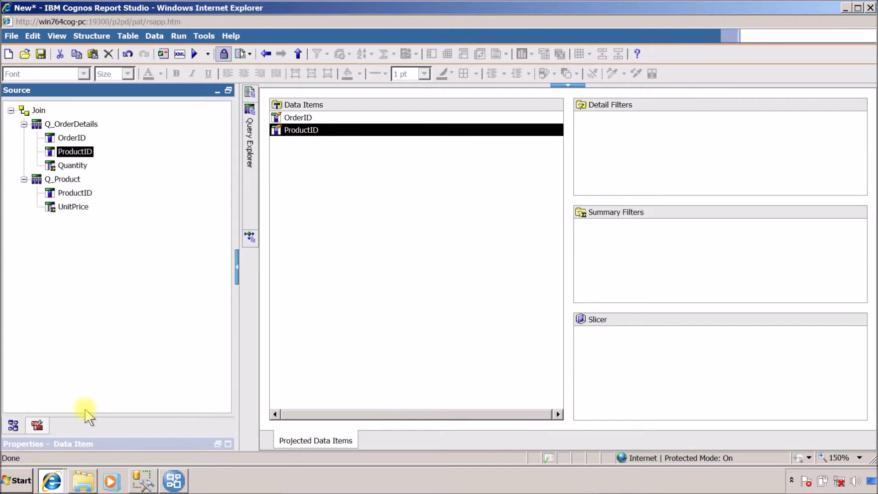
Add a calculated data item to Query1 that multiplies Quantity from Q_OrderDetails by UnitPrice from Q_Product
{"action": "left_click", "coordinate": [228, 91]}
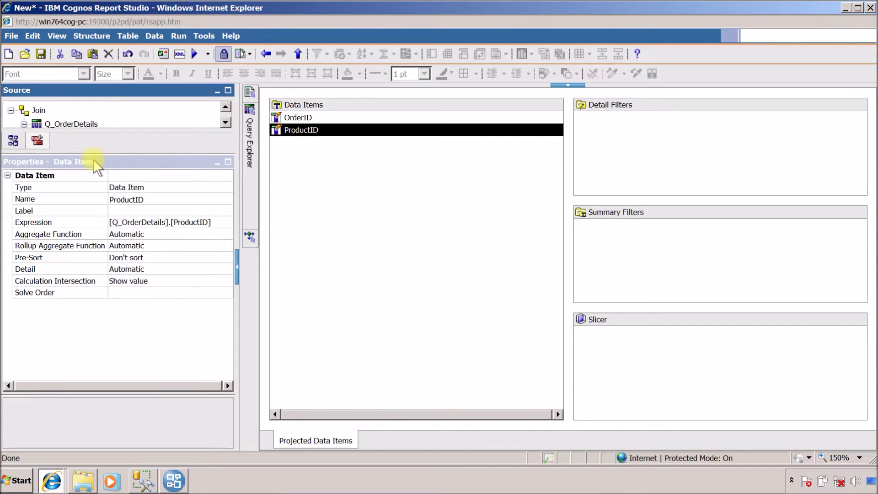
{"action": "left_click", "coordinate": [37, 140]}
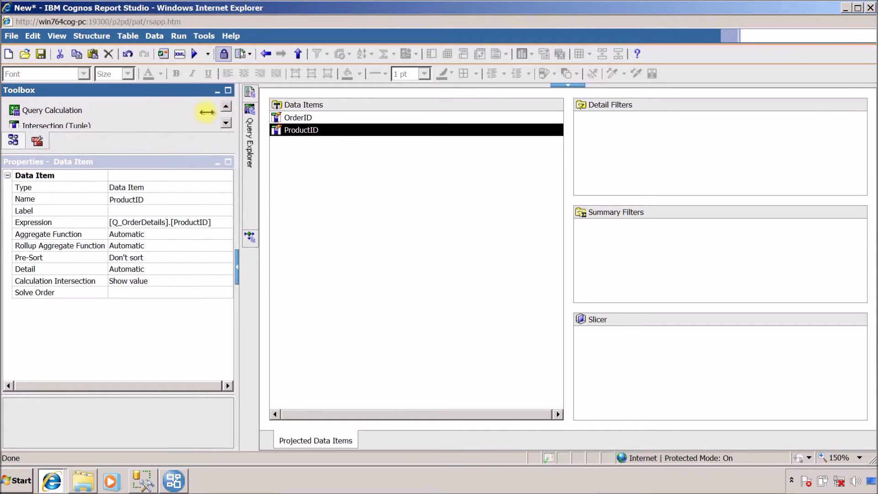
{"action": "left_click", "coordinate": [226, 91]}
{"action": "left_click_drag", "start_coordinate": [57, 138], "coordinate": [349, 168]}
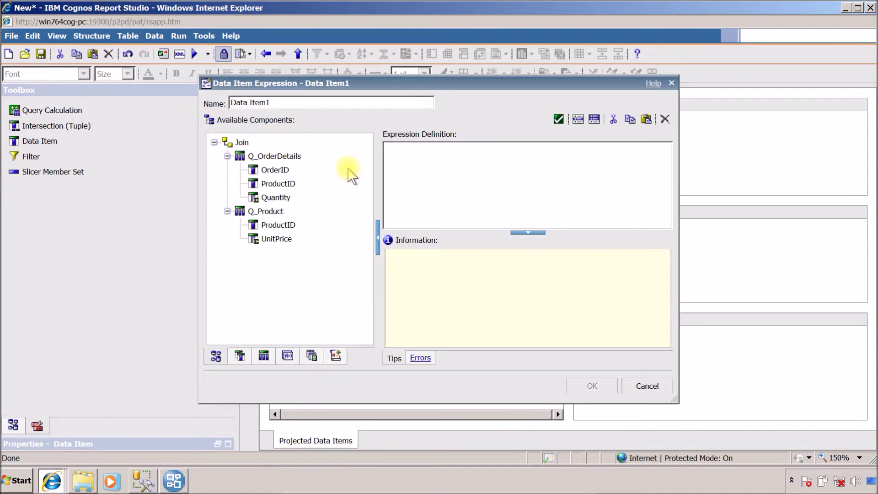
{"action": "left_click_drag", "start_coordinate": [276, 197], "coordinate": [486, 185]}
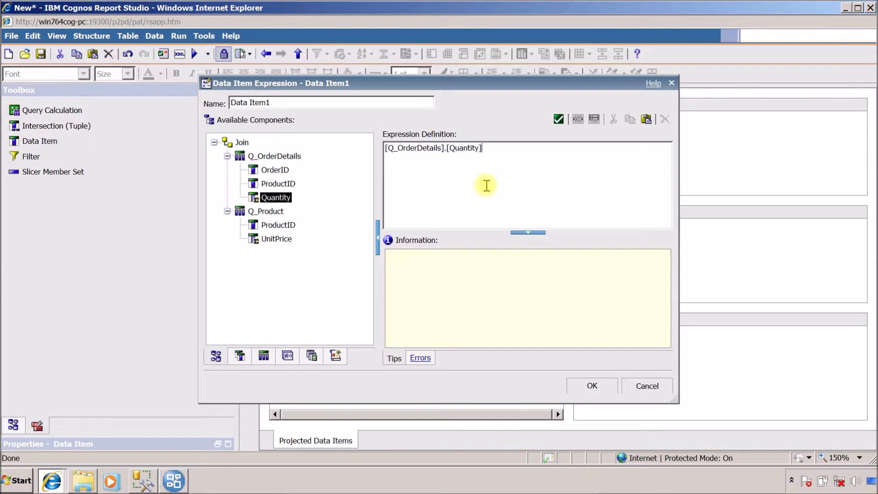
{"action": "type", "text": "*"}
{"action": "left_click_drag", "start_coordinate": [255, 238], "coordinate": [501, 211]}
{"action": "left_click", "coordinate": [593, 385]}
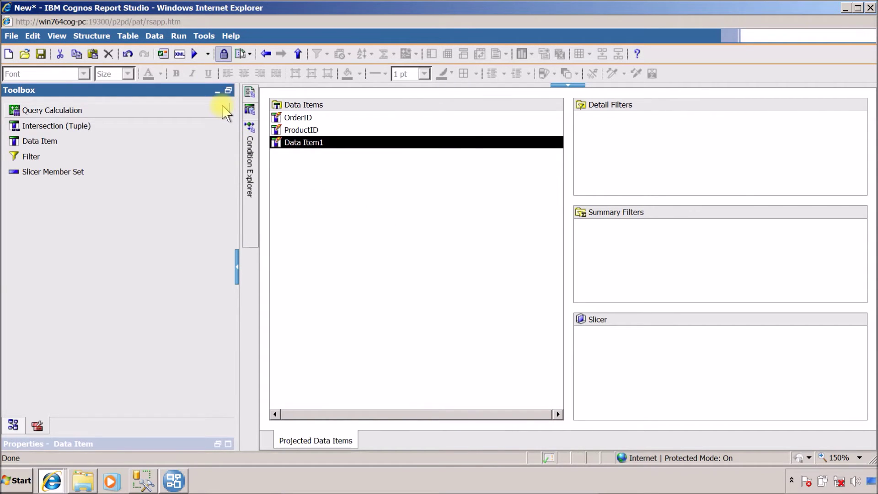
Rename the new calculated data item in Query1 as LineTotal
{"action": "left_click", "coordinate": [228, 443]}
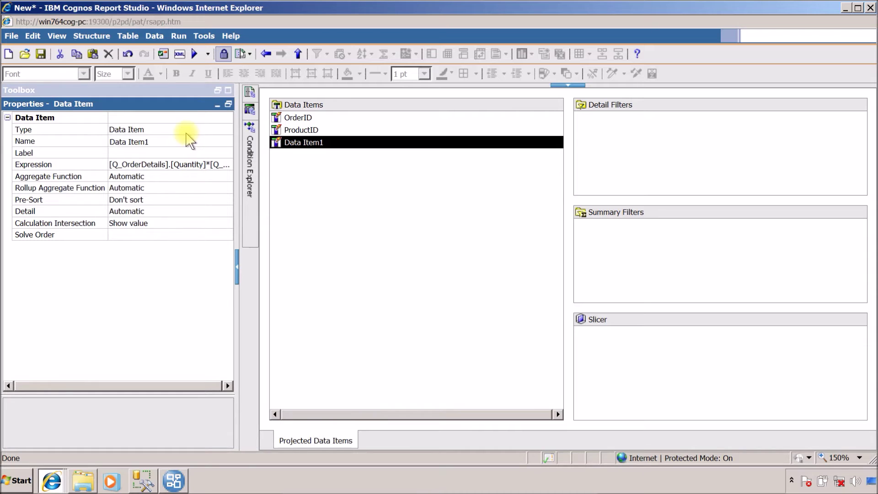
{"action": "left_click", "coordinate": [187, 133]}
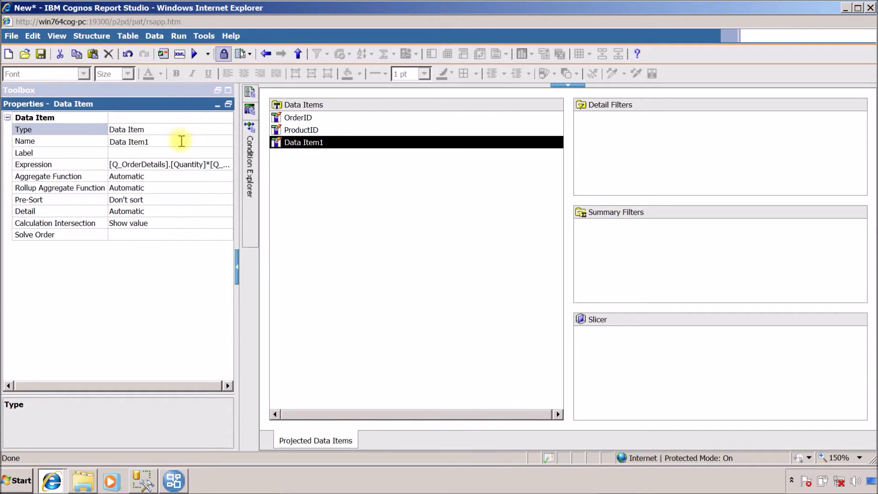
{"action": "double_click", "coordinate": [181, 143]}
{"action": "key", "text": "BackSpace"}
{"action": "key", "text": "BackSpace"}
{"action": "key", "text": "BackSpace"}
{"action": "key", "text": "BackSpace"}
{"action": "key", "text": "Caps_Lock"}
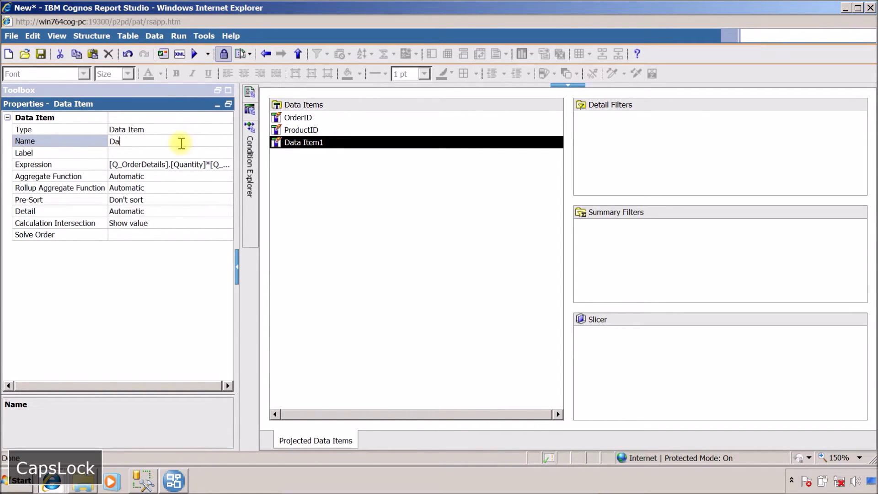
{"action": "type", "text": "LineTotal"}
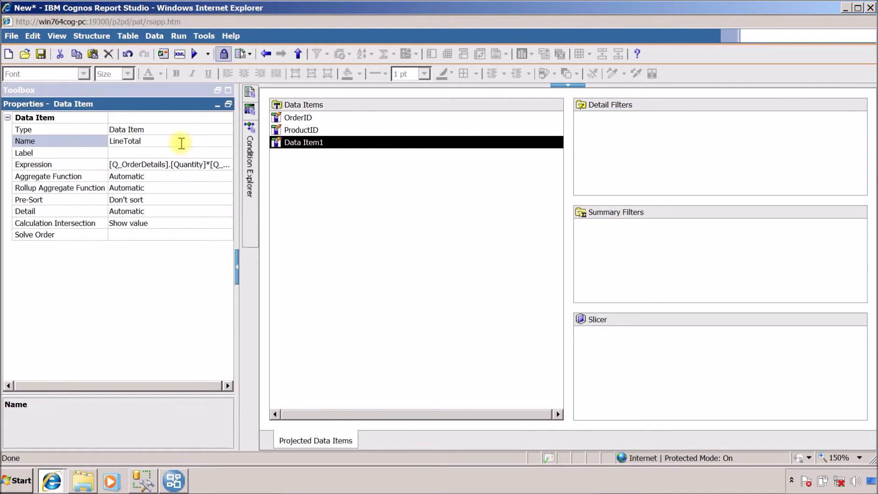
{"action": "key", "text": "Return"}
{"action": "key", "text": "Caps_Lock"}
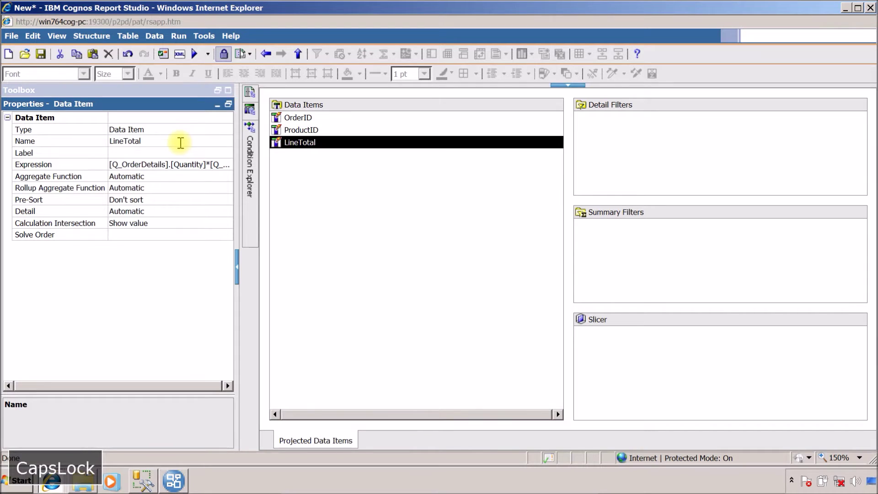
Set LineTotal's aggregate function to Total and its rollup aggregate function to Summarize
{"action": "left_click", "coordinate": [181, 178]}
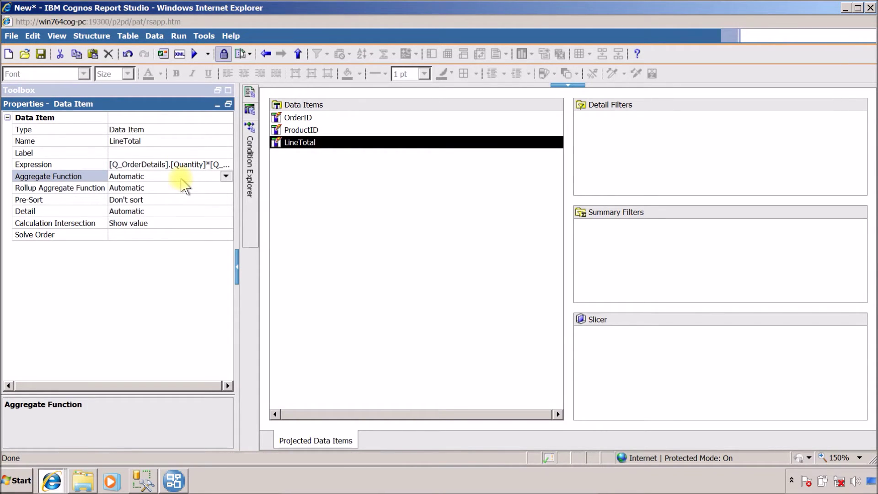
{"action": "key", "text": "Caps_Lock"}
{"action": "key", "text": "n"}
{"action": "key", "text": "n"}
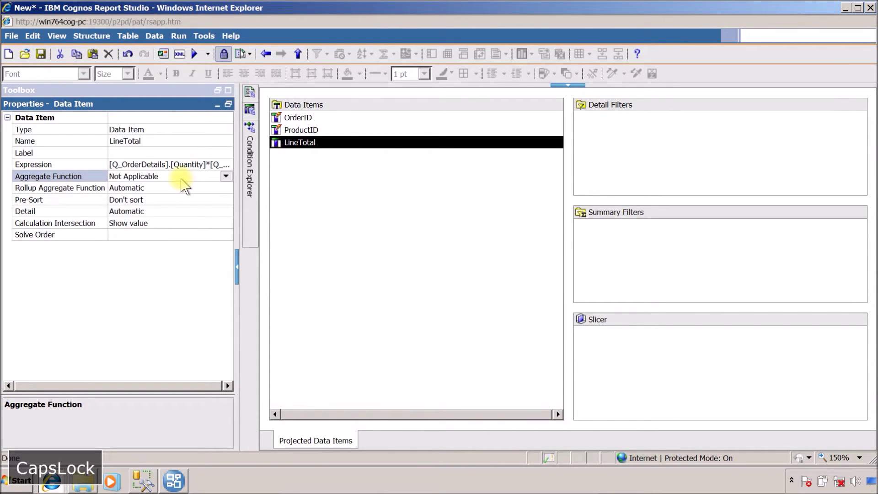
{"action": "key", "text": "t"}
{"action": "left_click", "coordinate": [226, 176]}
{"action": "left_click", "coordinate": [209, 189]}
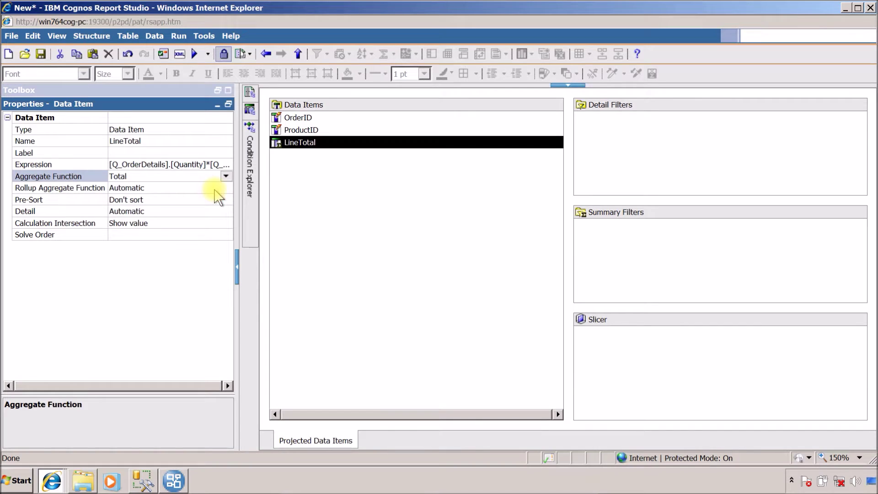
{"action": "left_click", "coordinate": [215, 188]}
{"action": "key", "text": "n"}
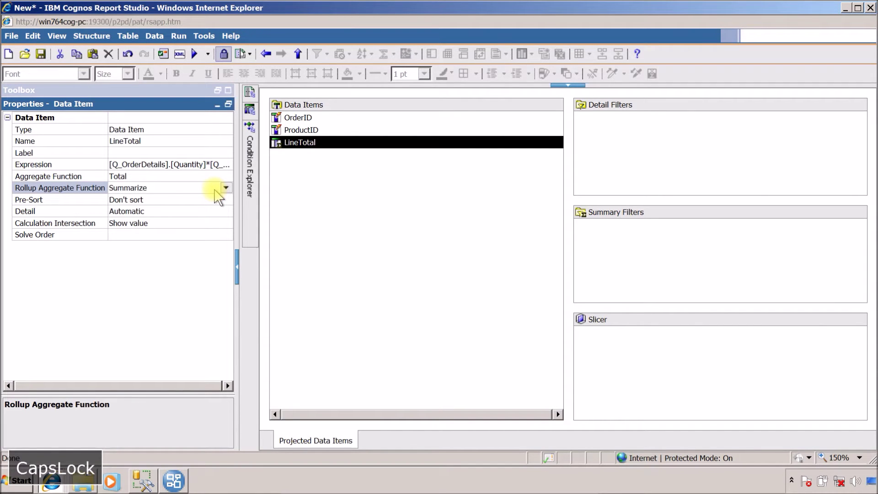
Set both the aggregate function and the rollup aggregate function of OrderID and ProductID to None
{"action": "left_click", "coordinate": [328, 117]}
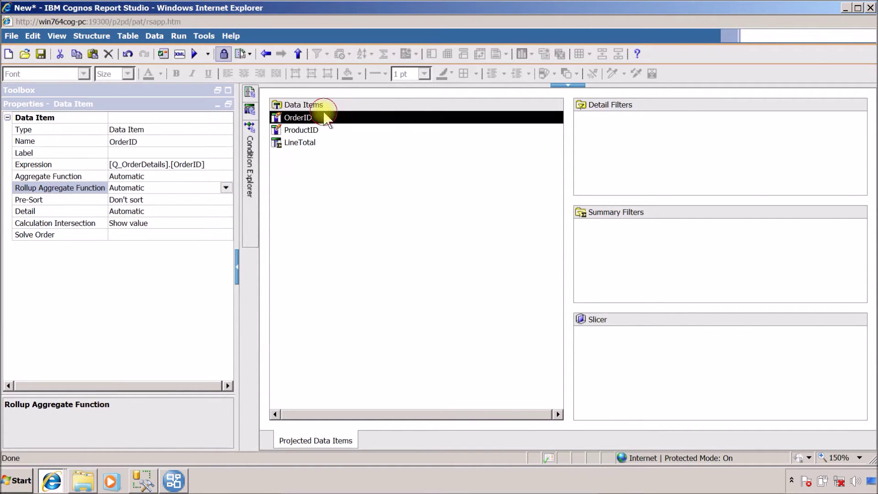
{"action": "left_click", "coordinate": [317, 128], "text": "ctrl"}
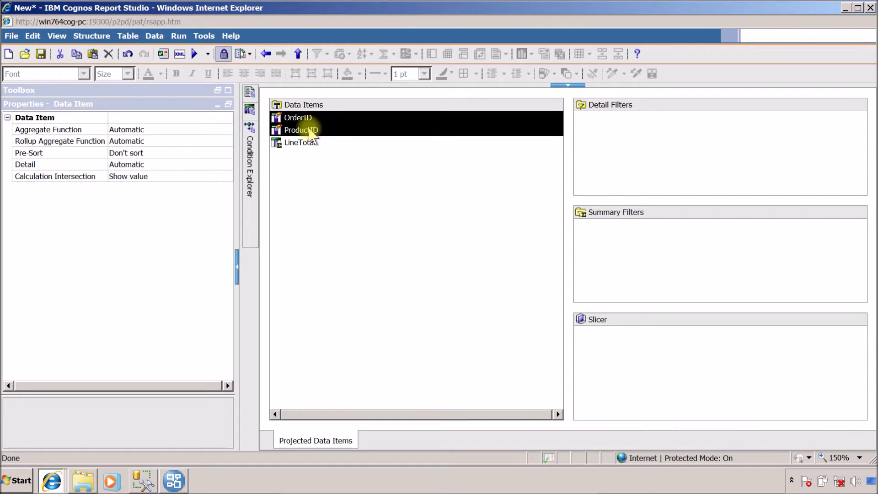
{"action": "left_click", "coordinate": [192, 132]}
{"action": "key", "text": "n"}
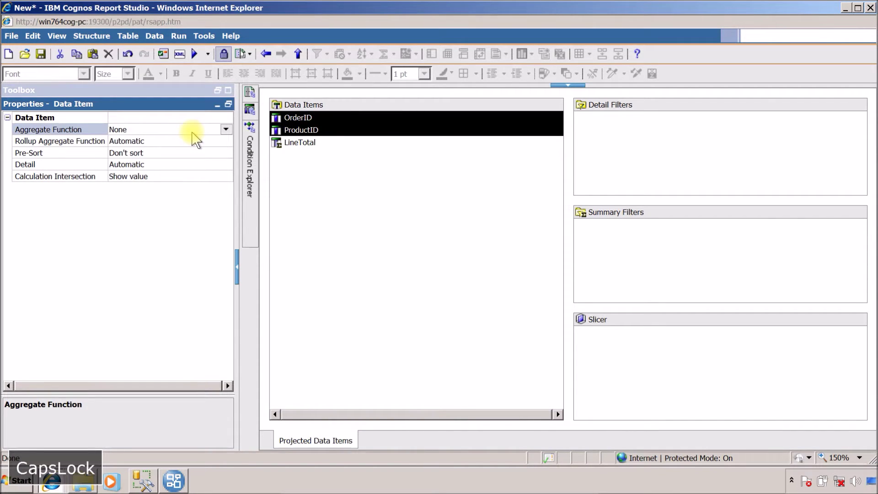
{"action": "left_click", "coordinate": [192, 141]}
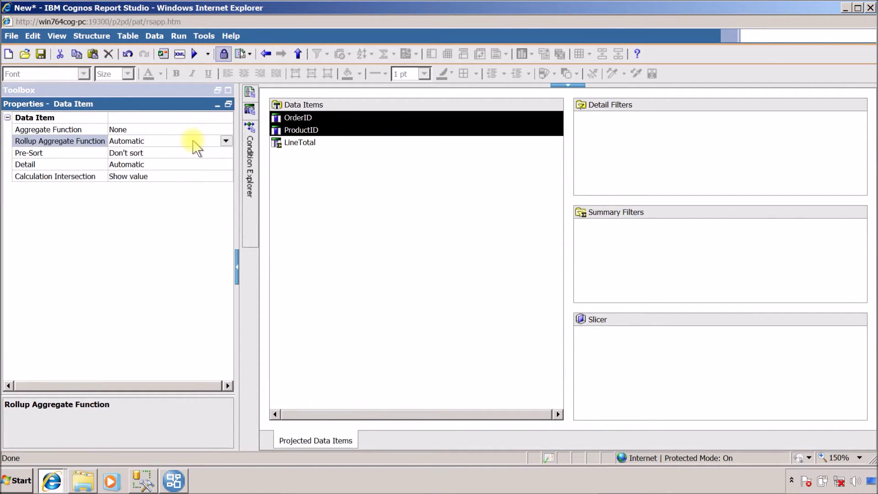
{"action": "key", "text": "n"}
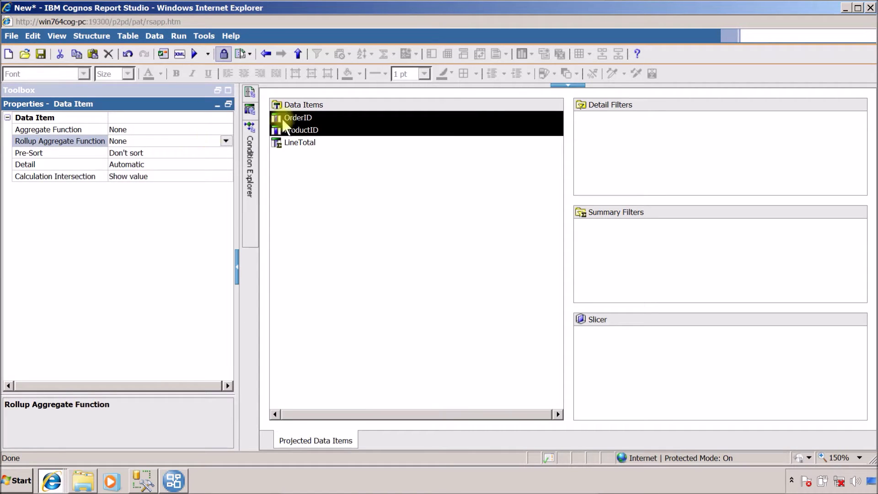
Return to the overview of all queries and link ProductID of Q_ProductDiscount to ProductID of Query1 in the second join, keeping 1..n cardinalities
{"action": "mouse_move", "coordinate": [249, 116]}
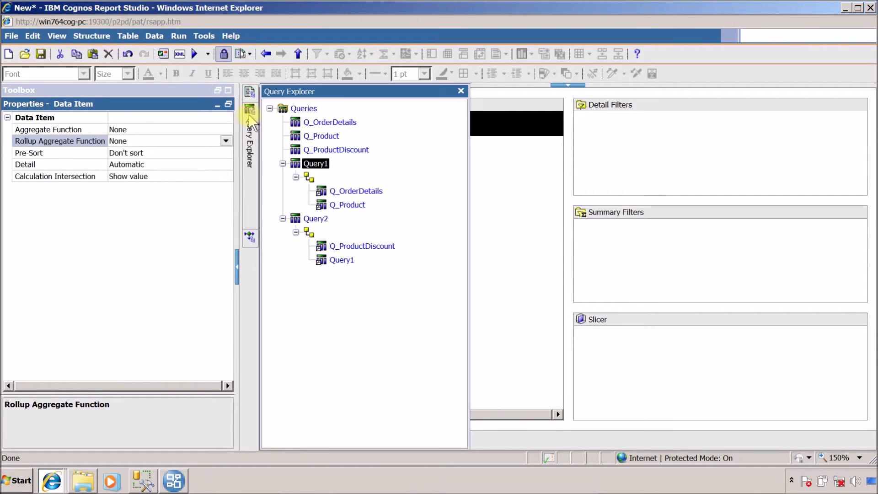
{"action": "left_click", "coordinate": [302, 109]}
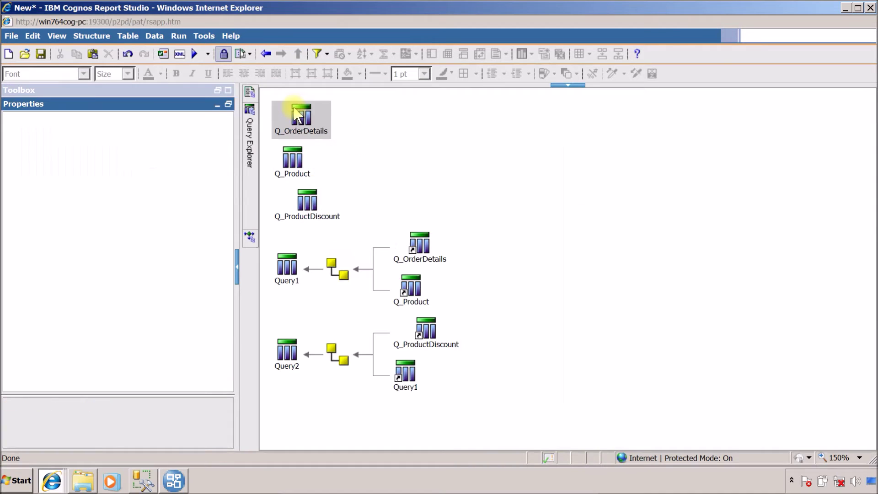
{"action": "left_click", "coordinate": [287, 352]}
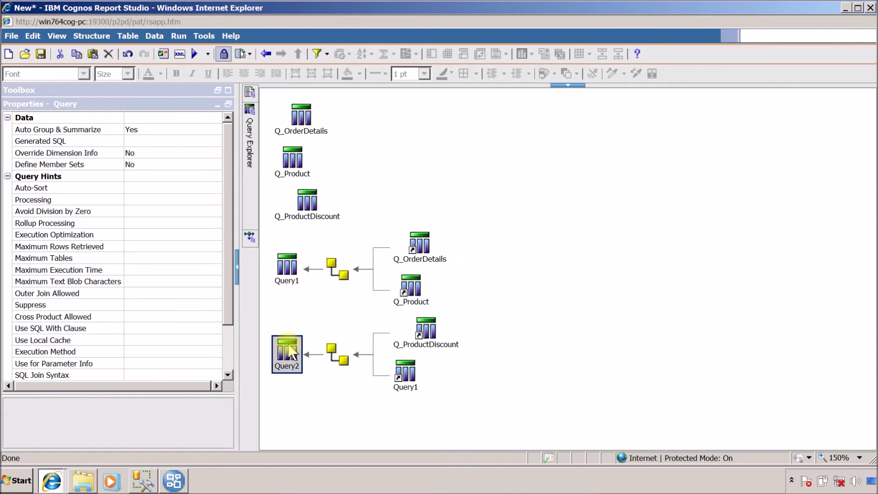
{"action": "double_click", "coordinate": [354, 361]}
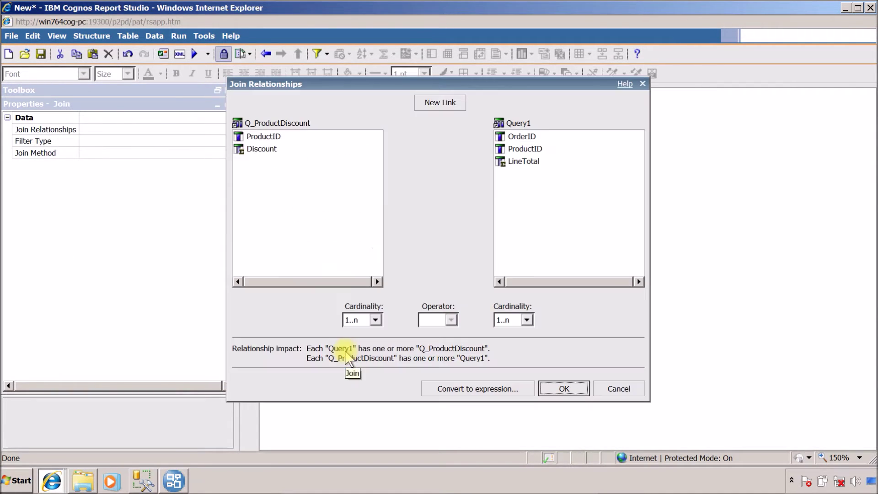
{"action": "left_click", "coordinate": [278, 138]}
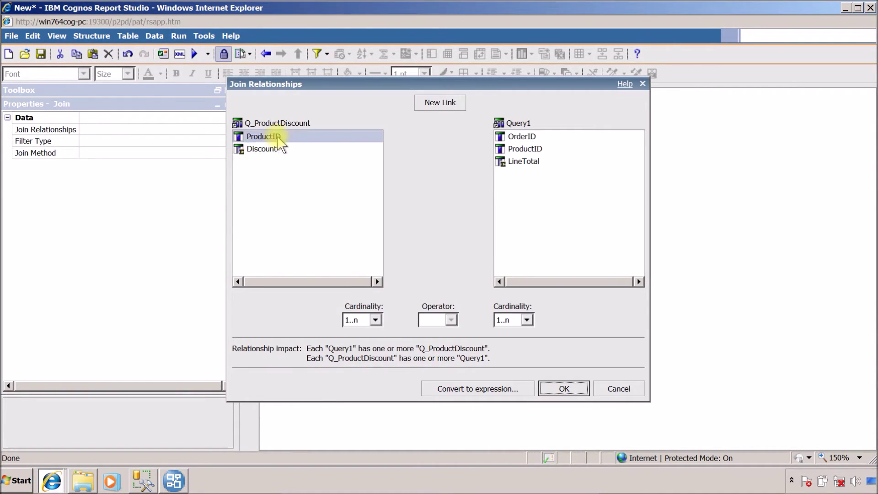
{"action": "left_click", "coordinate": [439, 103]}
{"action": "left_click", "coordinate": [523, 149]}
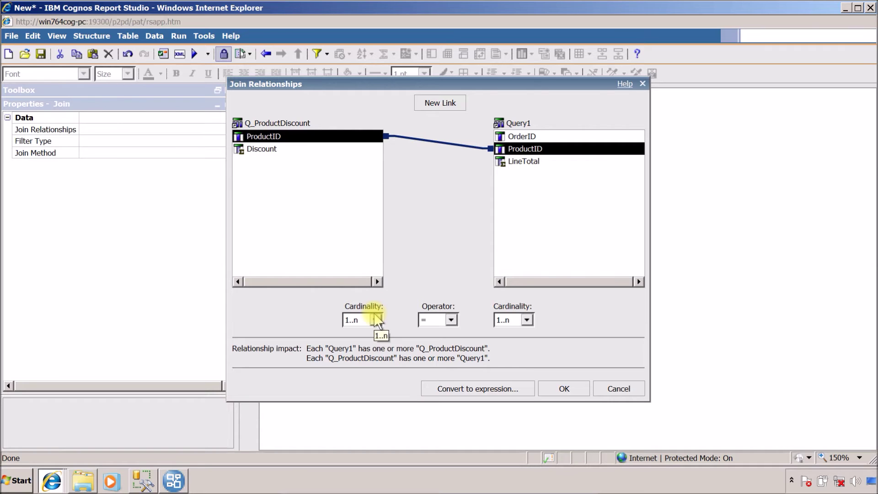
{"action": "left_click", "coordinate": [563, 388]}
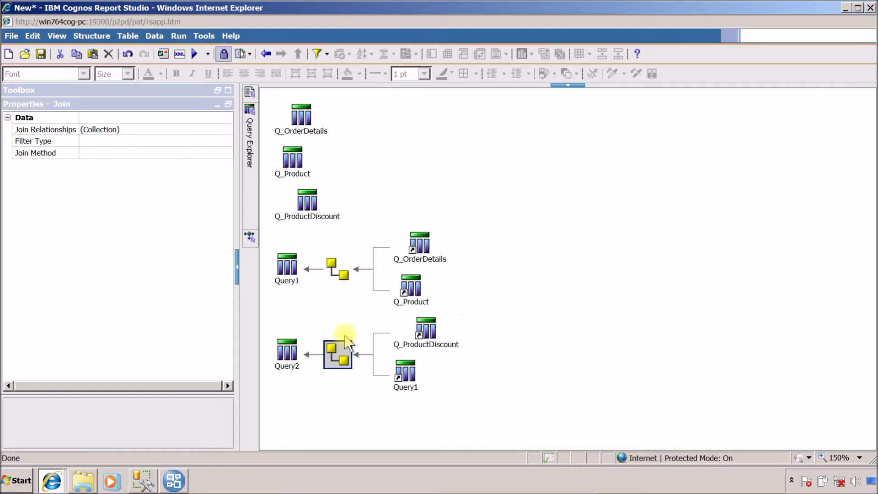
Open Query2 and add ProductID from Q_ProductDiscount and OrderID from Query1 to its data items
{"action": "double_click", "coordinate": [288, 350]}
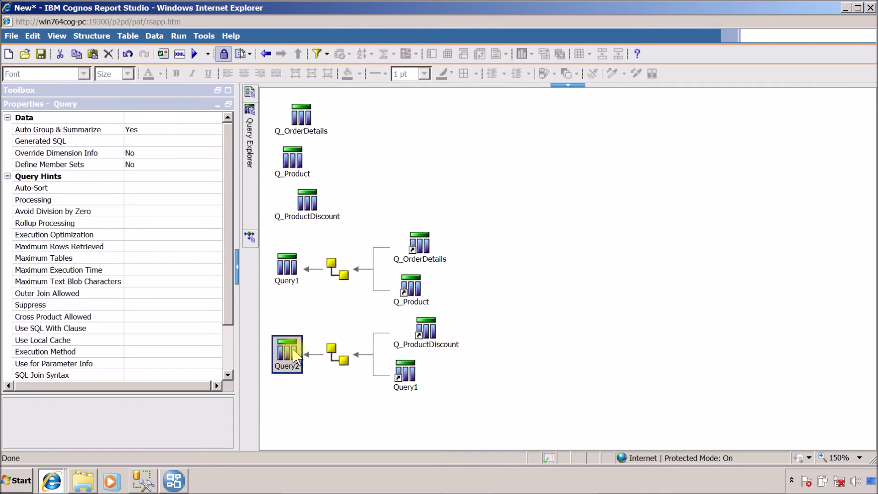
{"action": "left_click", "coordinate": [228, 91]}
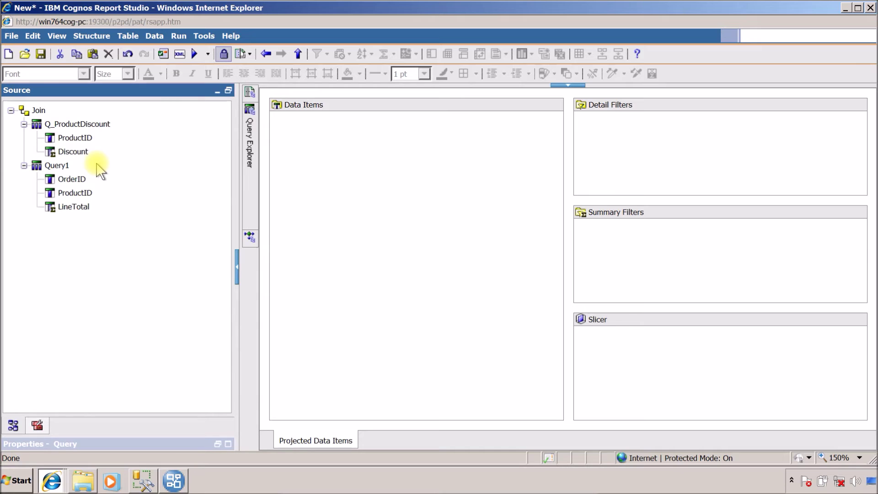
{"action": "left_click_drag", "start_coordinate": [77, 139], "coordinate": [322, 174]}
{"action": "left_click_drag", "start_coordinate": [71, 179], "coordinate": [354, 198]}
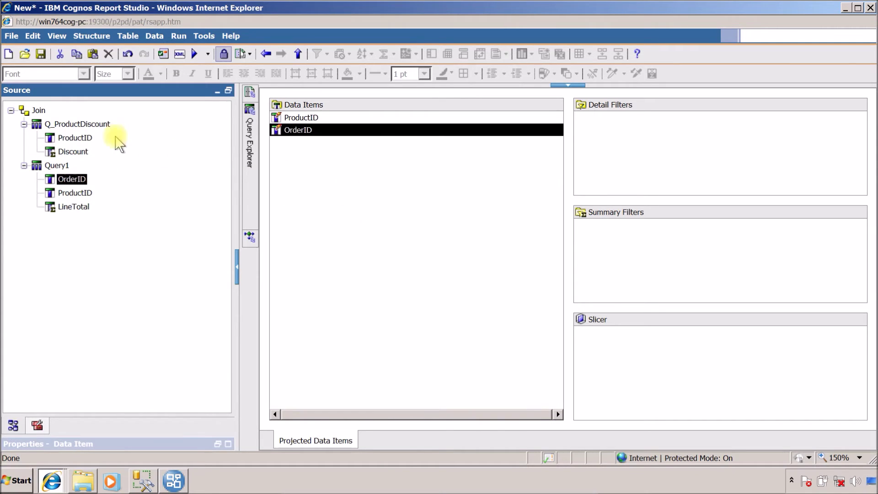
Add a new data item to Query2 with the expression [Query1].[LineTotal]-[Q_ProductDiscount].[Discount]
{"action": "left_click", "coordinate": [37, 425]}
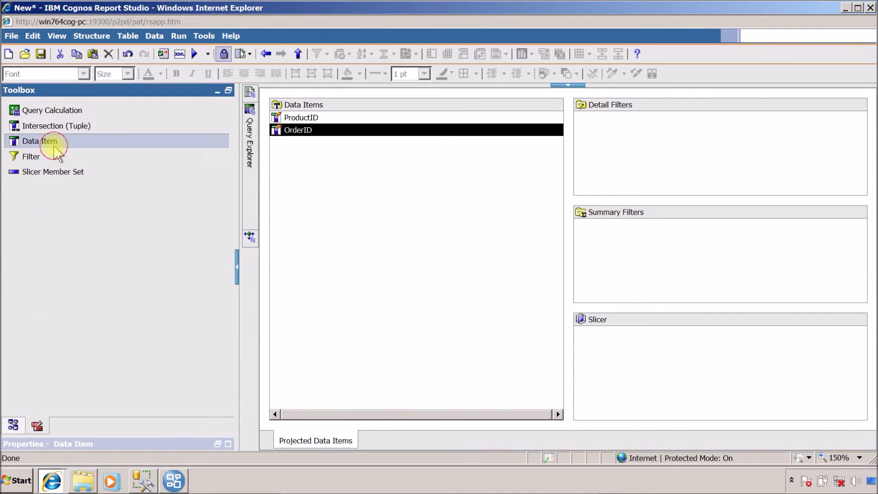
{"action": "left_click_drag", "start_coordinate": [53, 140], "coordinate": [325, 227]}
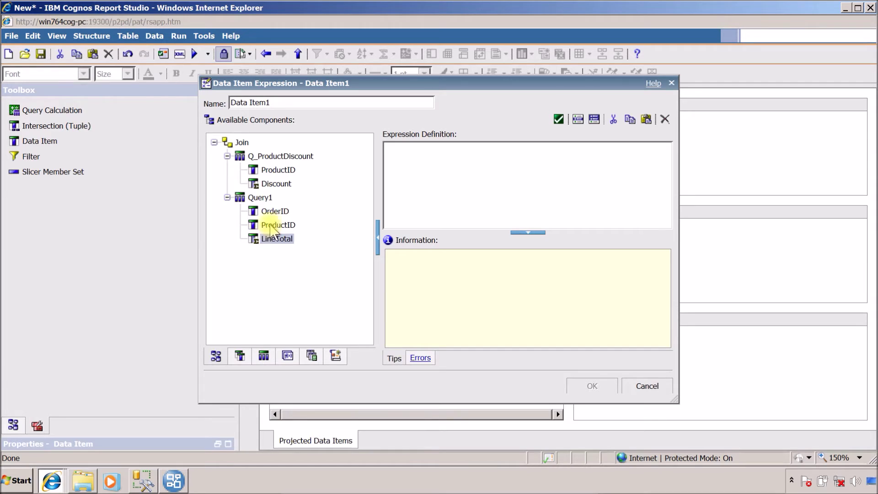
{"action": "left_click_drag", "start_coordinate": [276, 238], "coordinate": [433, 197]}
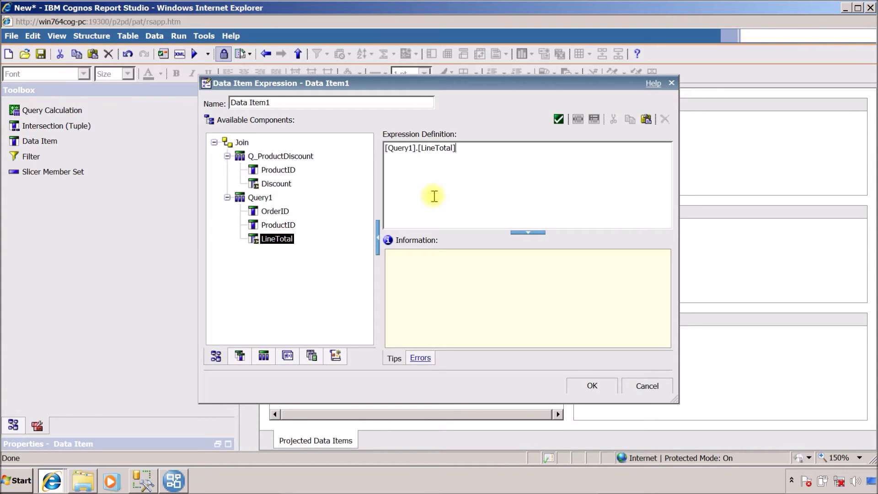
{"action": "type", "text": "-"}
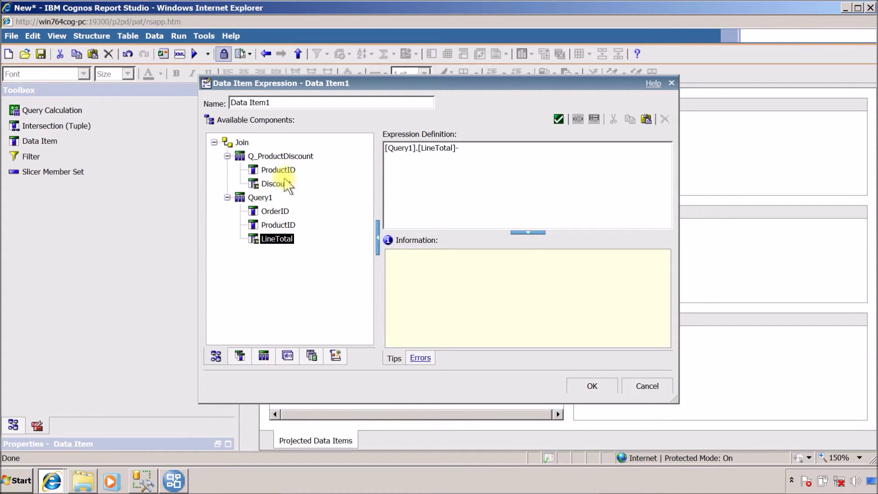
{"action": "left_click_drag", "start_coordinate": [277, 184], "coordinate": [393, 208]}
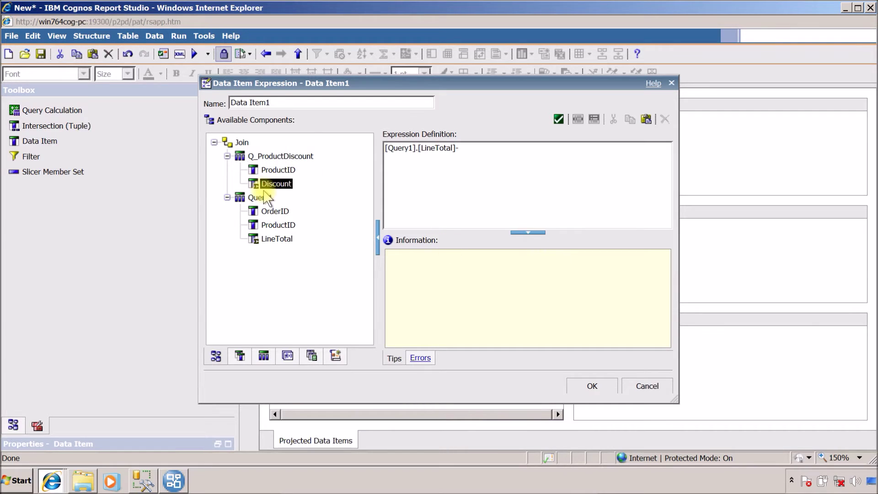
{"action": "left_click_drag", "start_coordinate": [266, 189], "coordinate": [512, 157]}
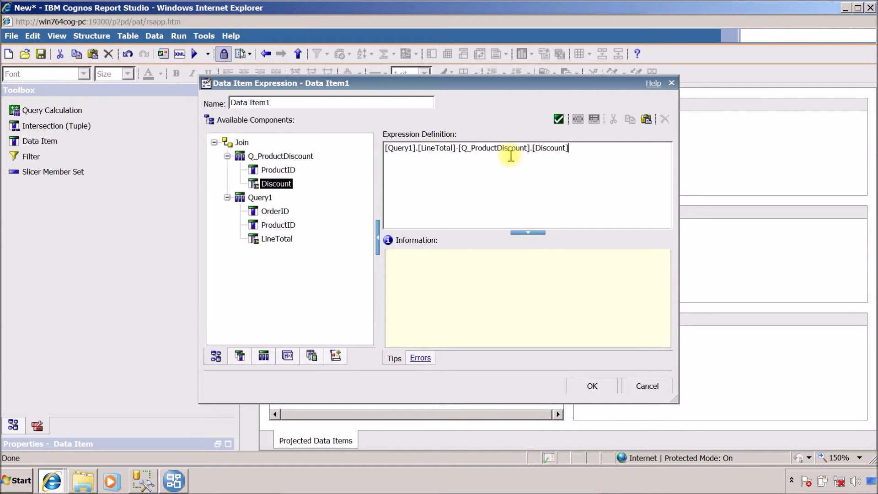
Name the new data item FinalLinTotal and accept its expression
{"action": "triple_click", "coordinate": [347, 99]}
{"action": "key", "text": "Caps_Lock"}
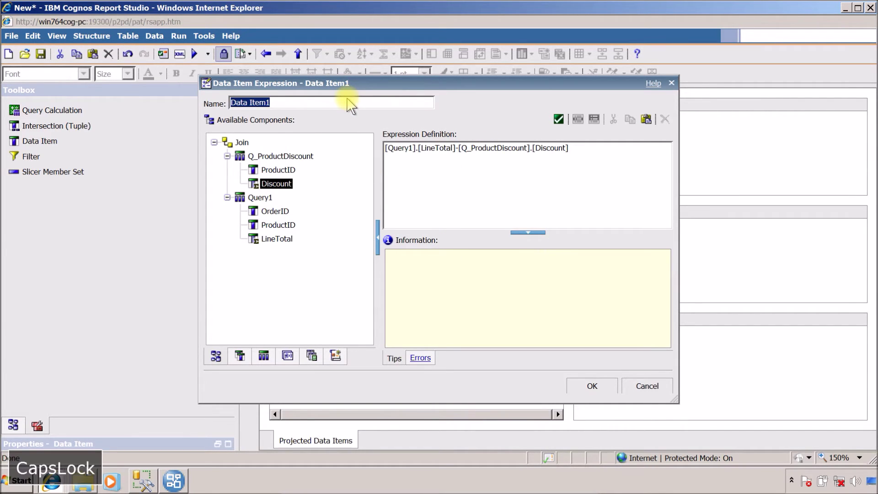
{"action": "type", "text": "Fins"}
{"action": "key", "text": "BackSpace"}
{"action": "key", "text": "BackSpace"}
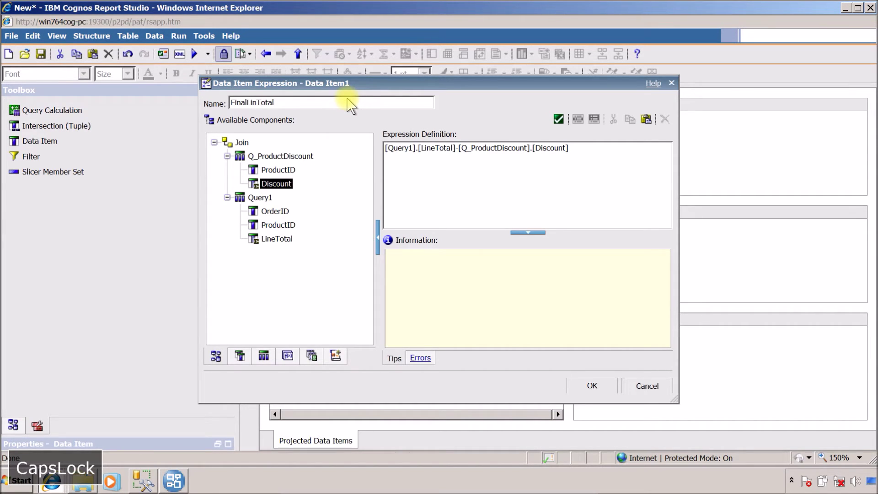
{"action": "type", "text": "Total"}
{"action": "left_click", "coordinate": [592, 386]}
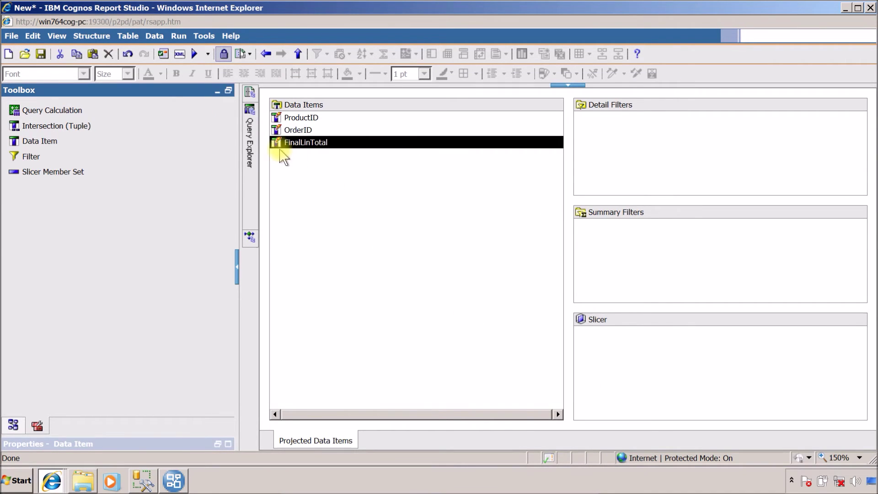
Set both the aggregate function and the rollup aggregate function of ProductID, OrderID and FinalLinTotal to None together
{"action": "left_click", "coordinate": [287, 118]}
{"action": "left_click", "coordinate": [294, 130], "text": "ctrl"}
{"action": "left_click", "coordinate": [294, 145], "text": "ctrl"}
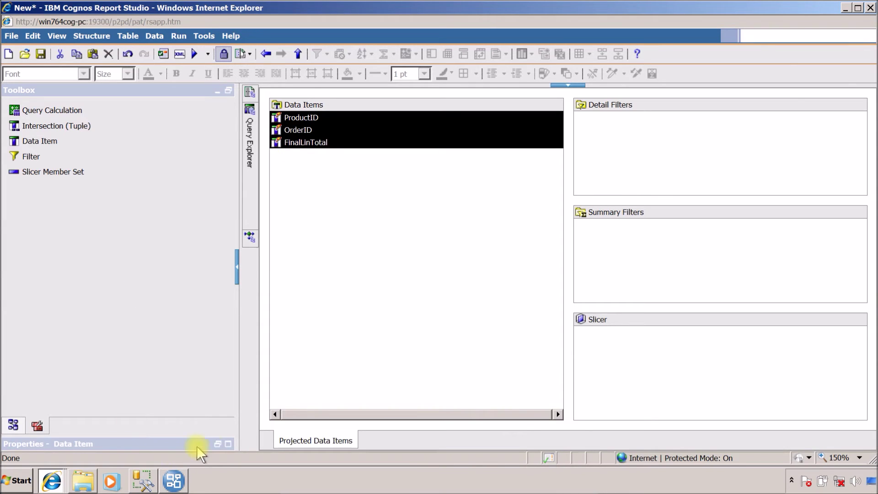
{"action": "left_click", "coordinate": [228, 443]}
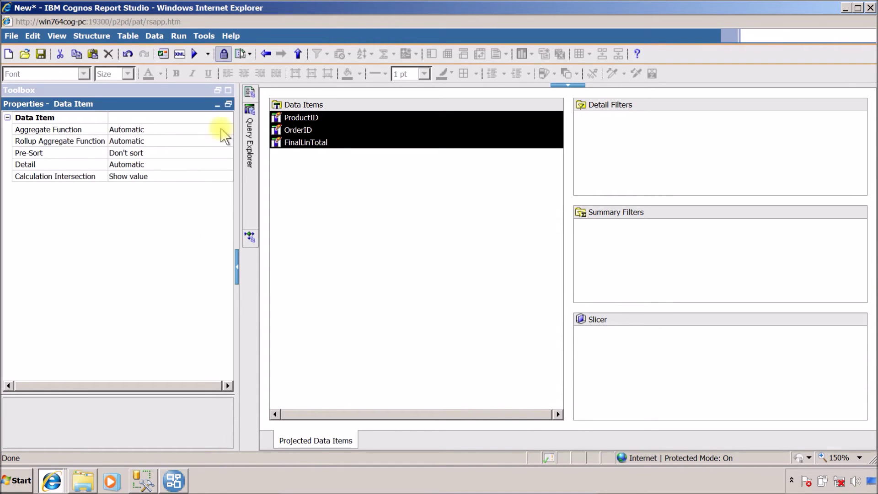
{"action": "left_click", "coordinate": [205, 132]}
{"action": "key", "text": "n"}
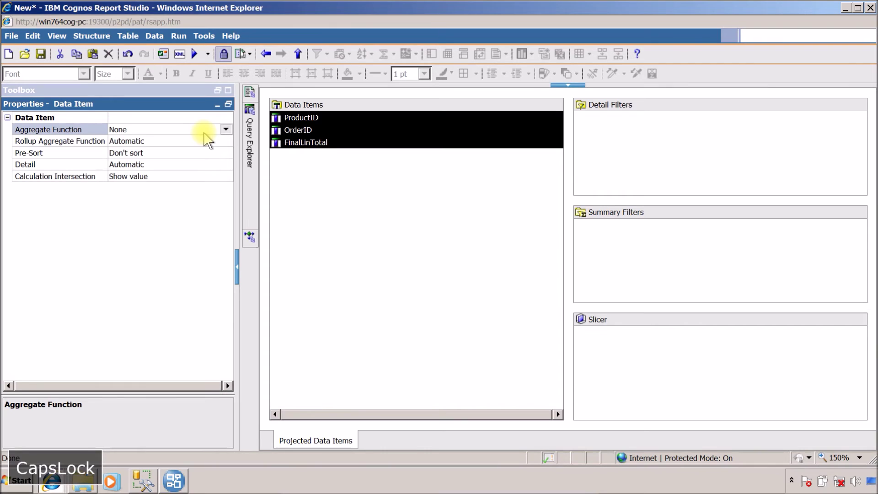
{"action": "left_click", "coordinate": [203, 142]}
{"action": "key", "text": "n"}
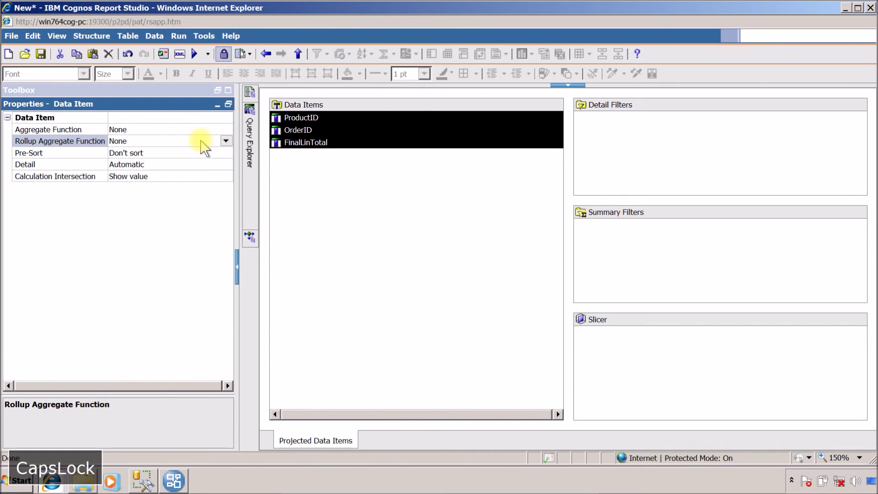
Correct the name of the calculated data item to FinalLineTotal
{"action": "left_click", "coordinate": [326, 145]}
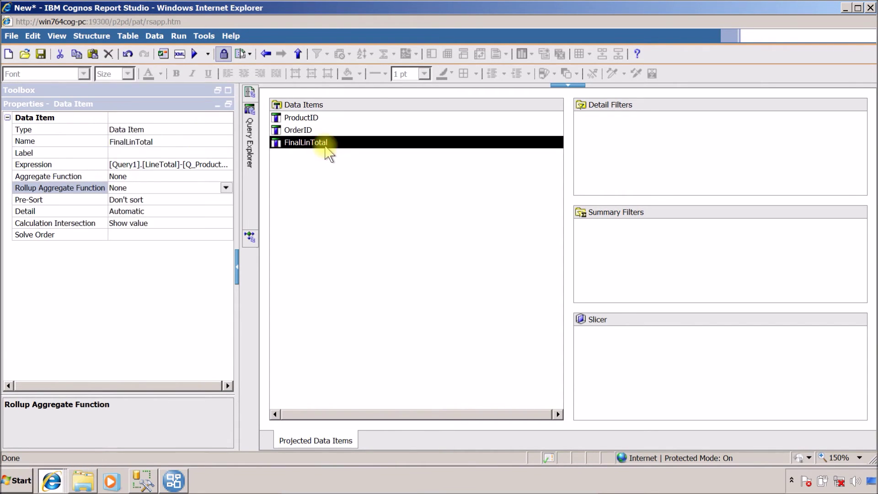
{"action": "left_click", "coordinate": [186, 139]}
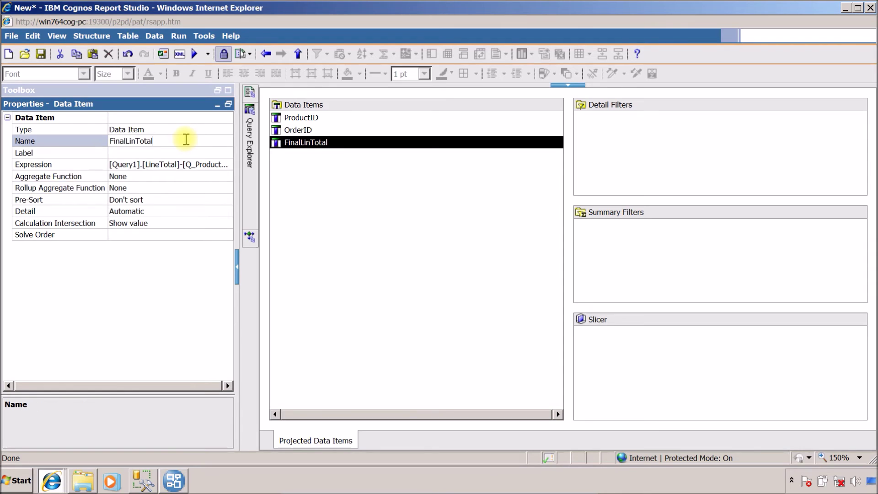
{"action": "key", "text": "CapsLock"}
{"action": "key", "text": "Left"}
{"action": "key", "text": "Left"}
{"action": "key", "text": "Left"}
{"action": "key", "text": "Left"}
{"action": "key", "text": "Left"}
{"action": "type", "text": "e"}
Set both the aggregate function and the rollup aggregate function of FinalLineTotal to Total
{"action": "left_click", "coordinate": [176, 176]}
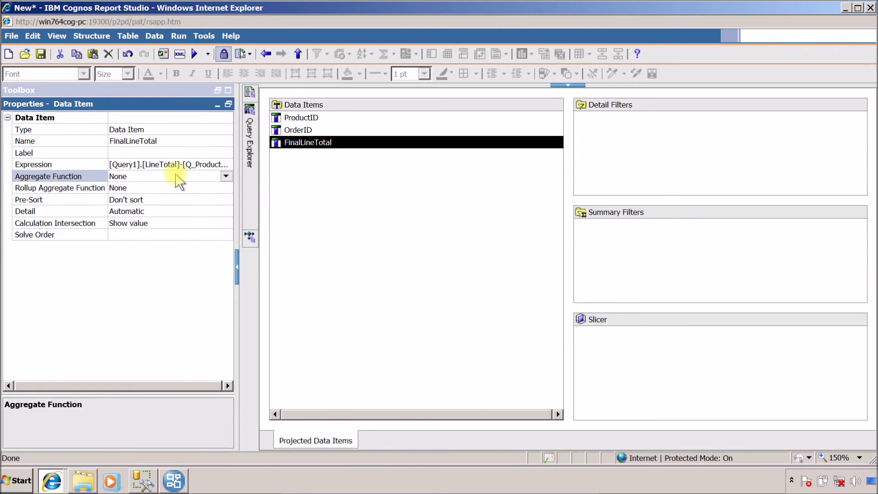
{"action": "key", "text": "CapsLock"}
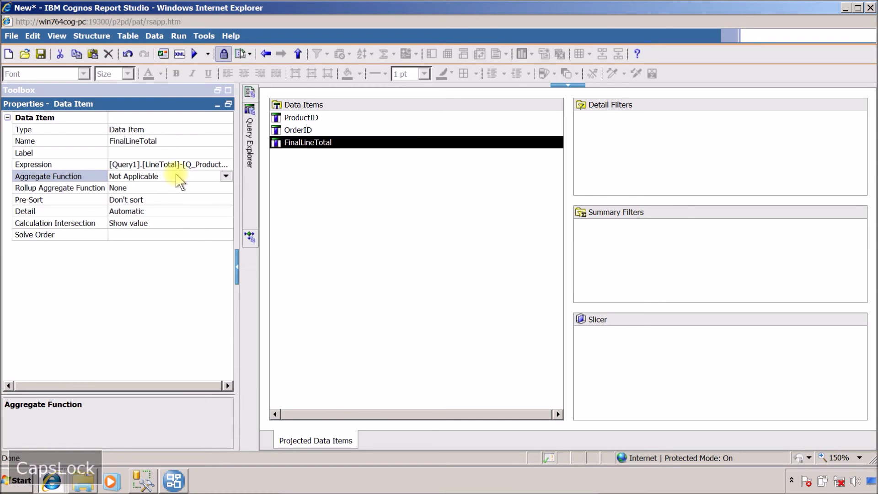
{"action": "key", "text": "CapsLock"}
{"action": "key", "text": "t"}
{"action": "left_click", "coordinate": [176, 188]}
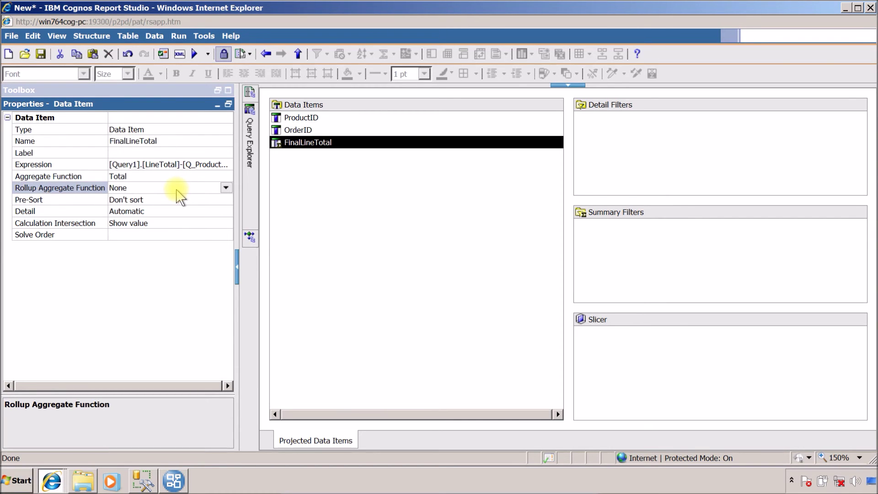
{"action": "key", "text": "CapsLock"}
{"action": "key", "text": "c"}
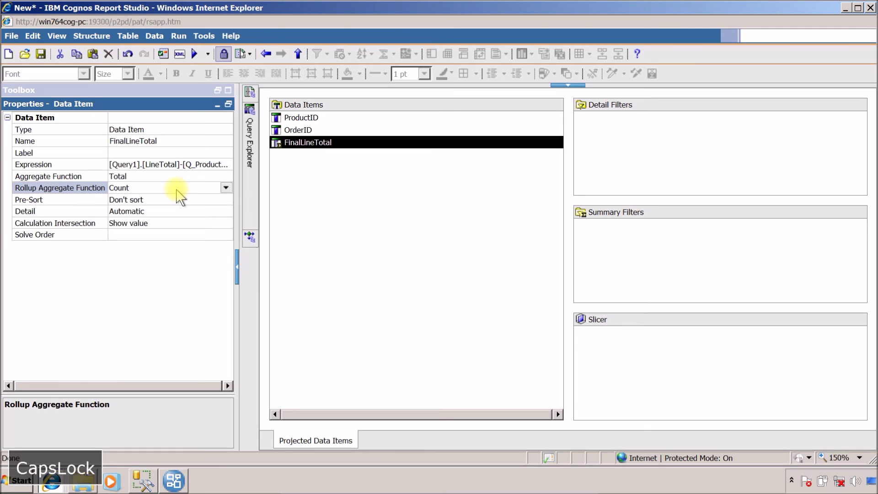
{"action": "left_click", "coordinate": [225, 188]}
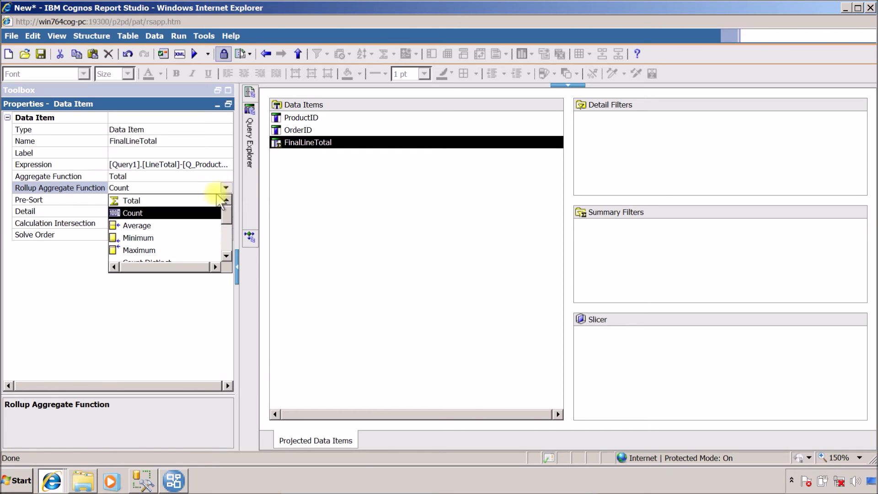
{"action": "left_click", "coordinate": [212, 201]}
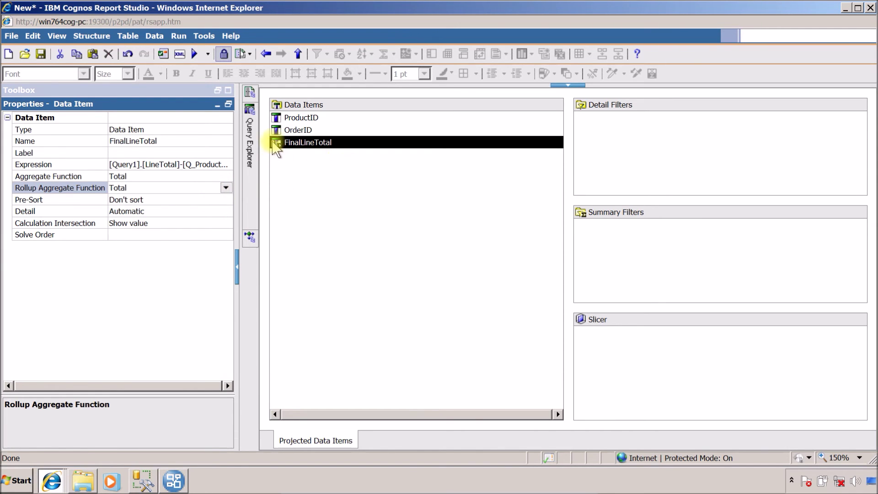
Run Query2 to view its data, maximize the results window and examine the first FinalLineTotal value
{"action": "left_click", "coordinate": [177, 36]}
{"action": "left_click", "coordinate": [207, 158]}
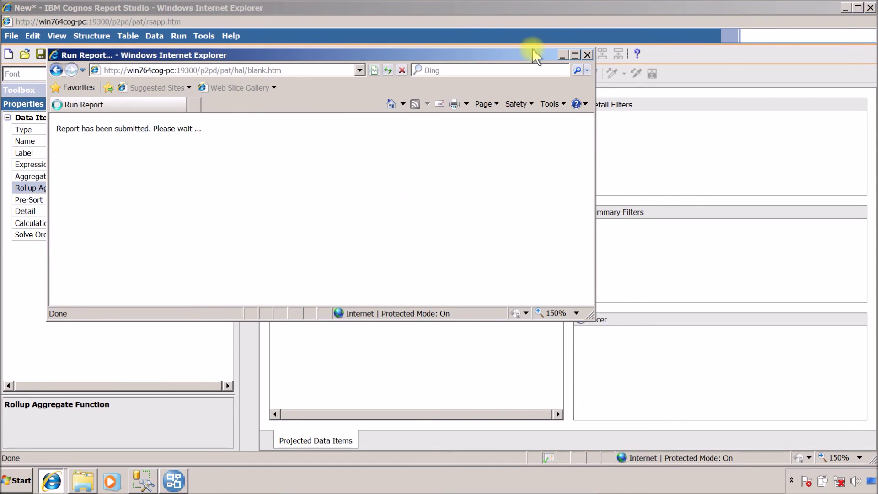
{"action": "left_click", "coordinate": [576, 56]}
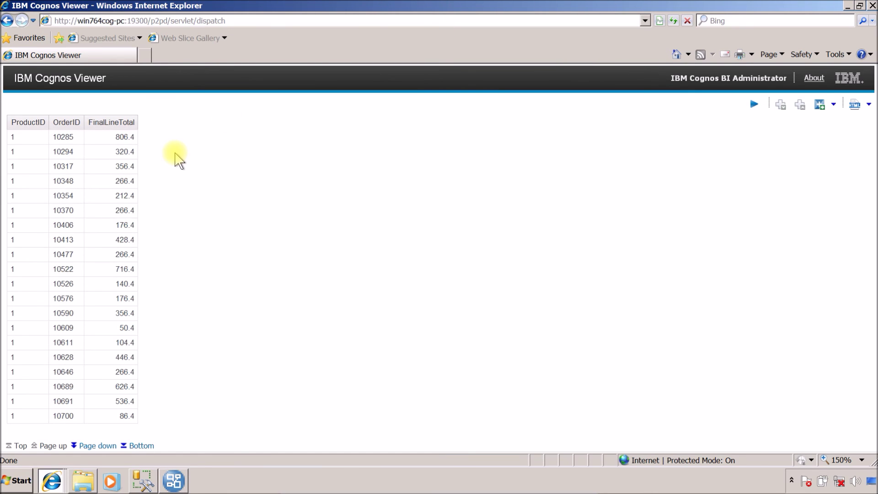
{"action": "left_click", "coordinate": [118, 136]}
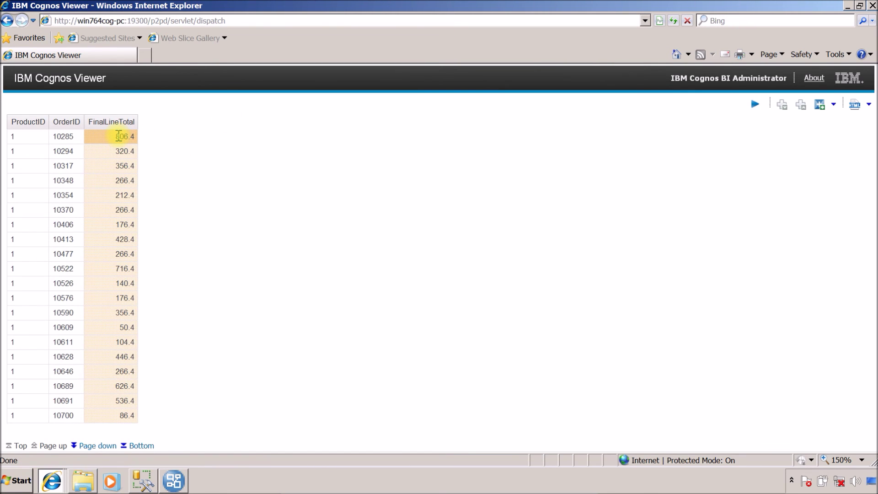